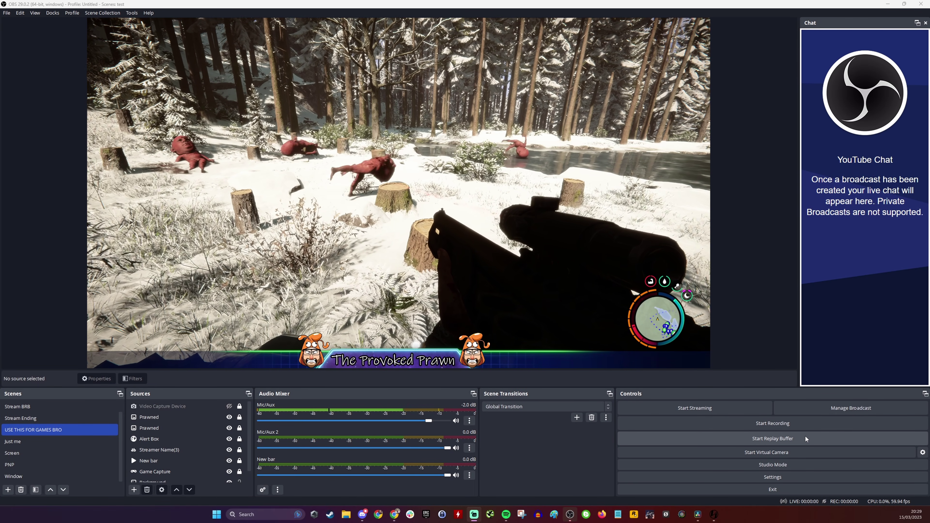
Step: Start the replay buffer for the current game scene
click(793, 440)
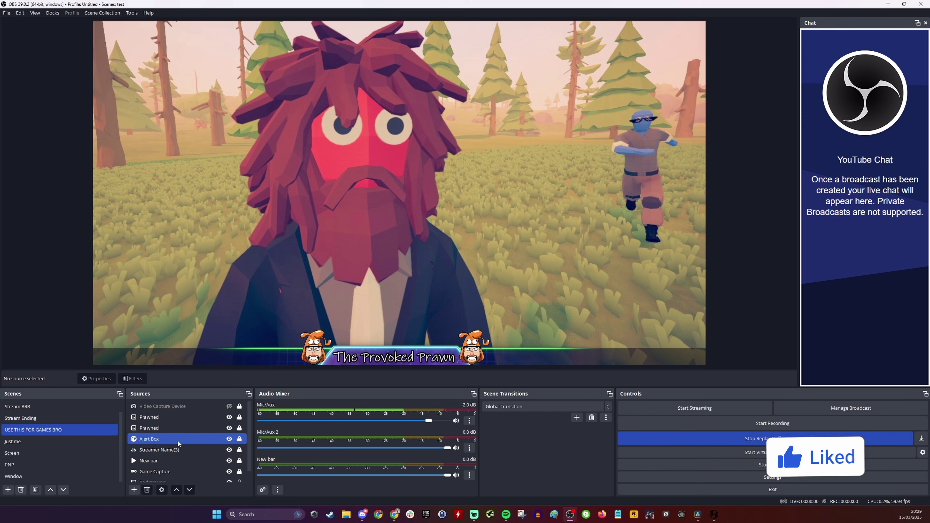
Step: Examine the windows offered for the Game Capture source in its properties, and close them without saving changes
scroll(189, 456, down, 1)
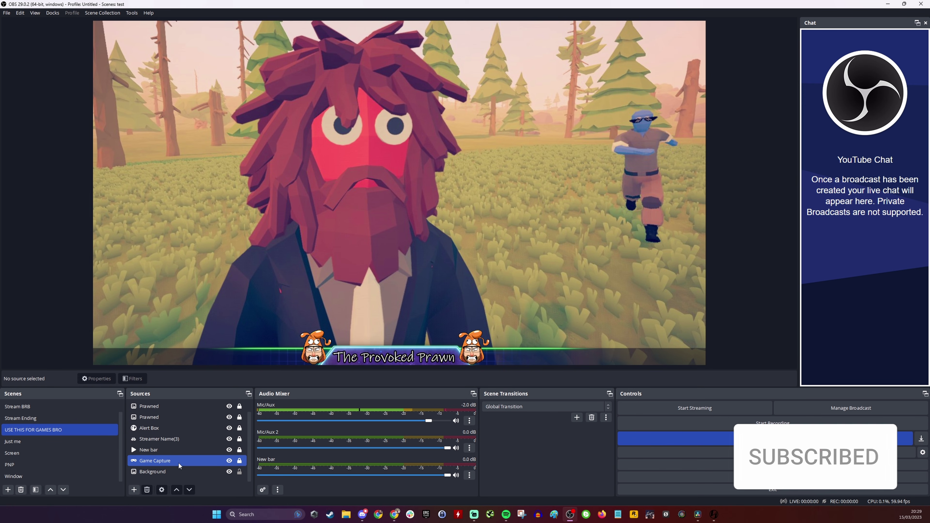
double_click(179, 463)
click(454, 271)
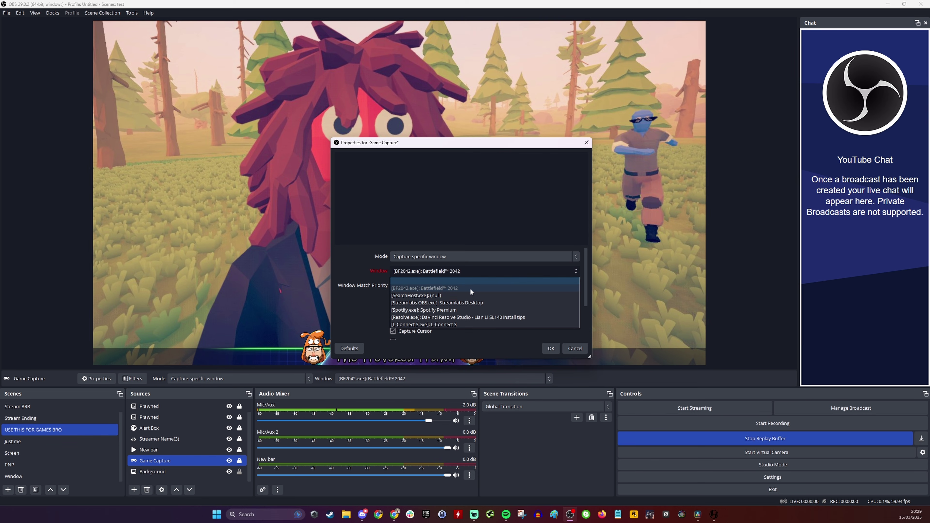
click(470, 288)
click(481, 273)
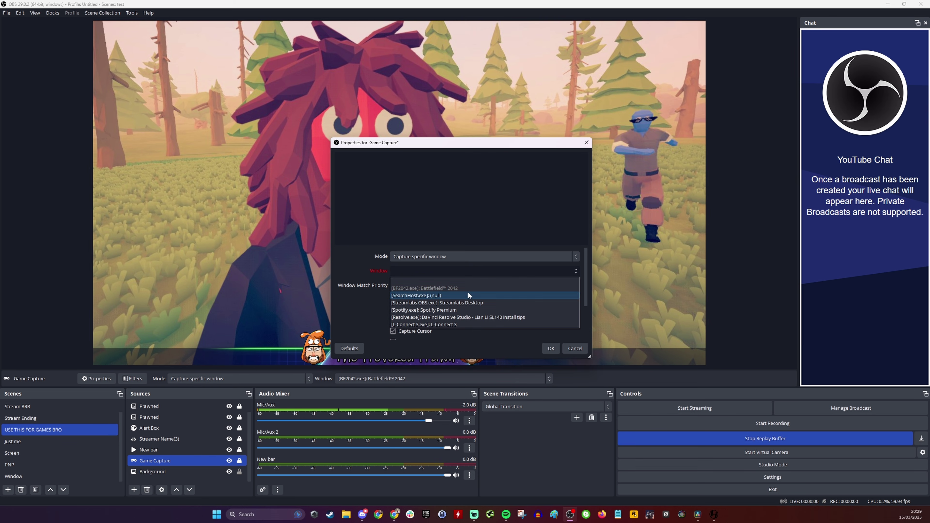
click(564, 349)
click(573, 348)
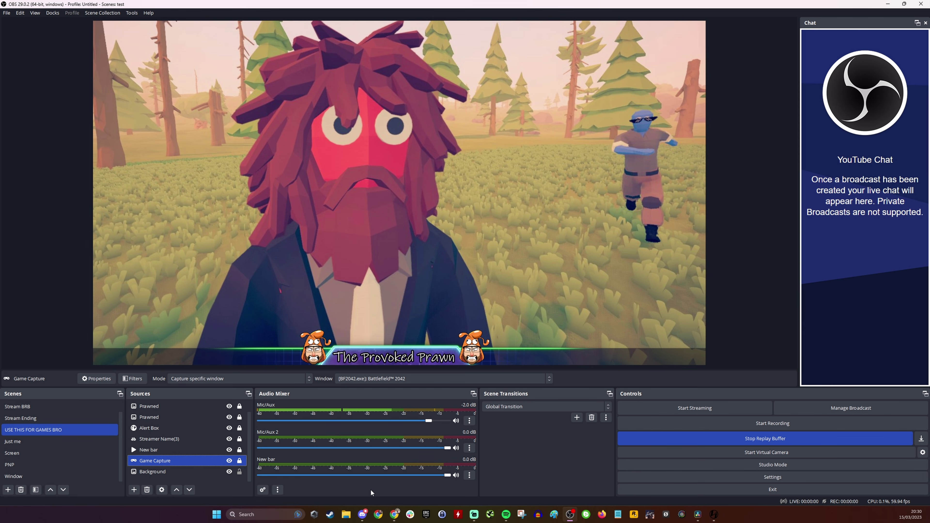
Step: Review the Save Replay hotkey in the settings, along with the video and audio settings
click(693, 476)
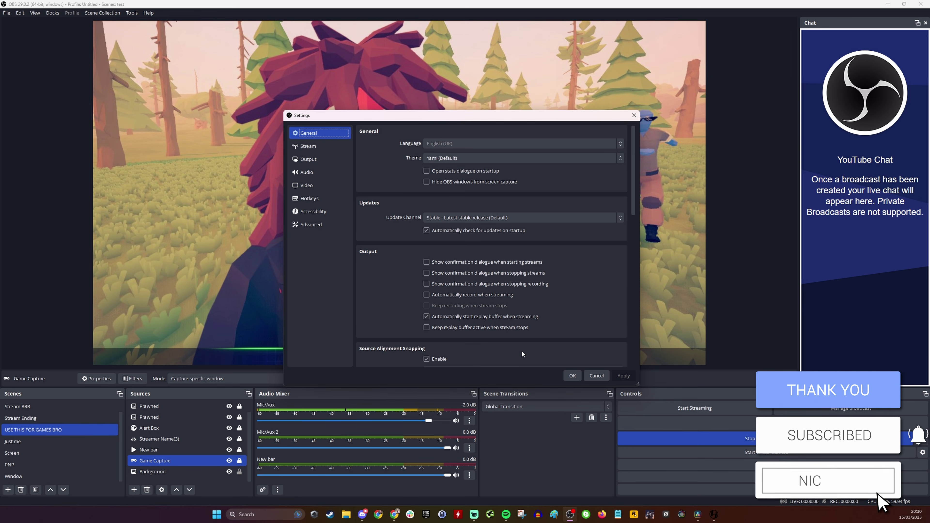
click(334, 202)
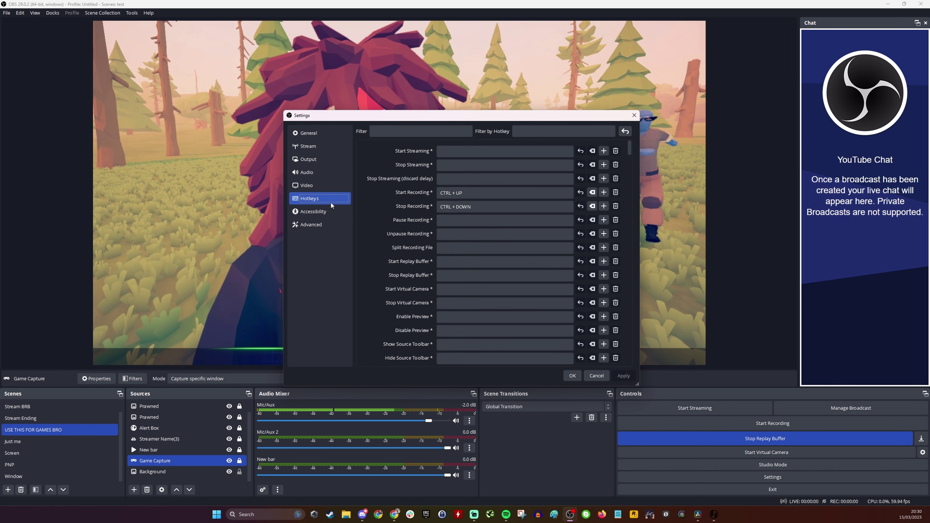
scroll(385, 289, down, 5)
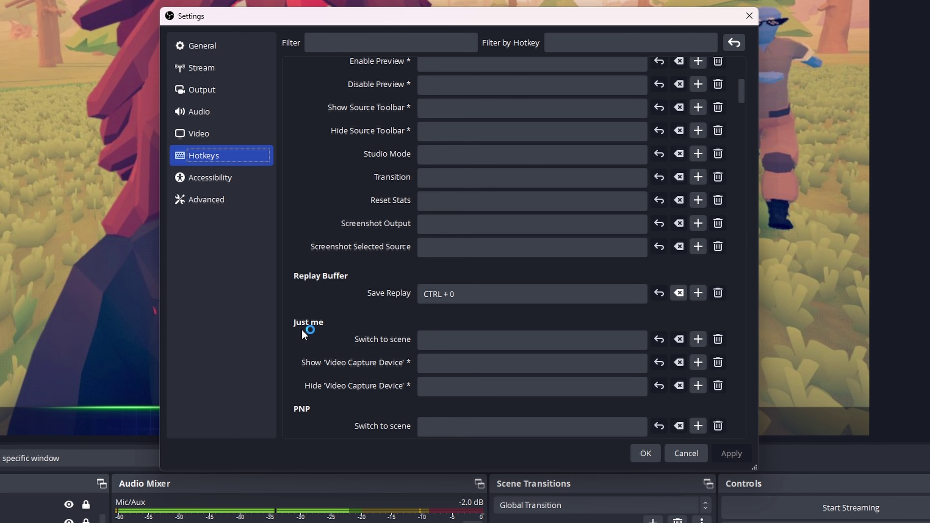
click(222, 136)
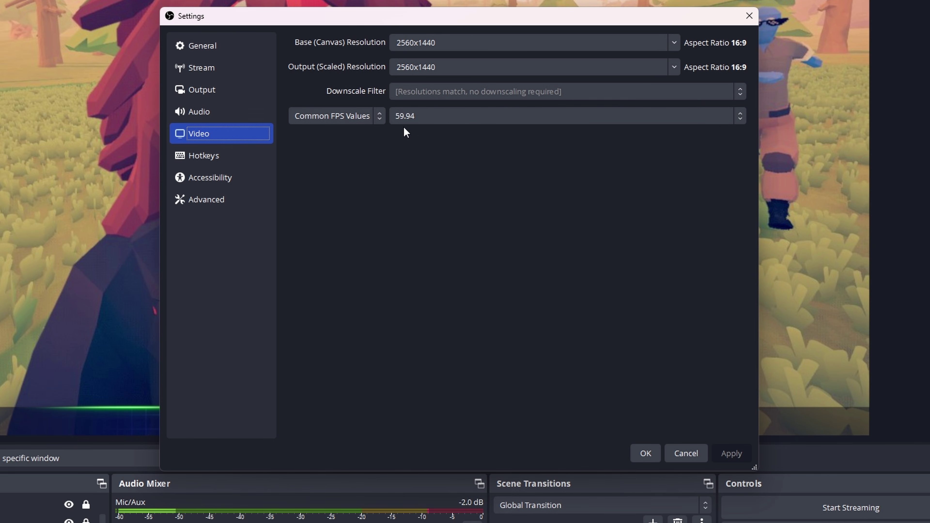
key(Up)
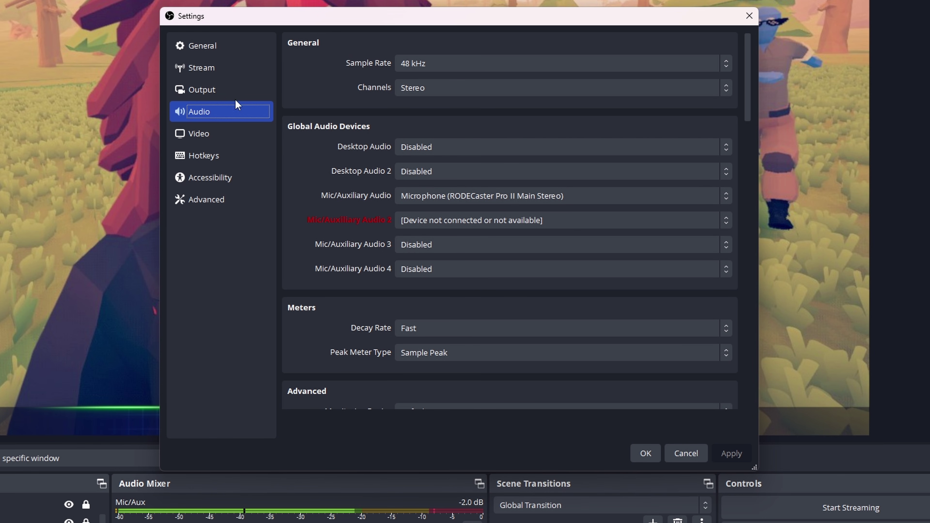
Step: Examine the output mode and the recording quality, format and encoder options in the Output settings
click(205, 90)
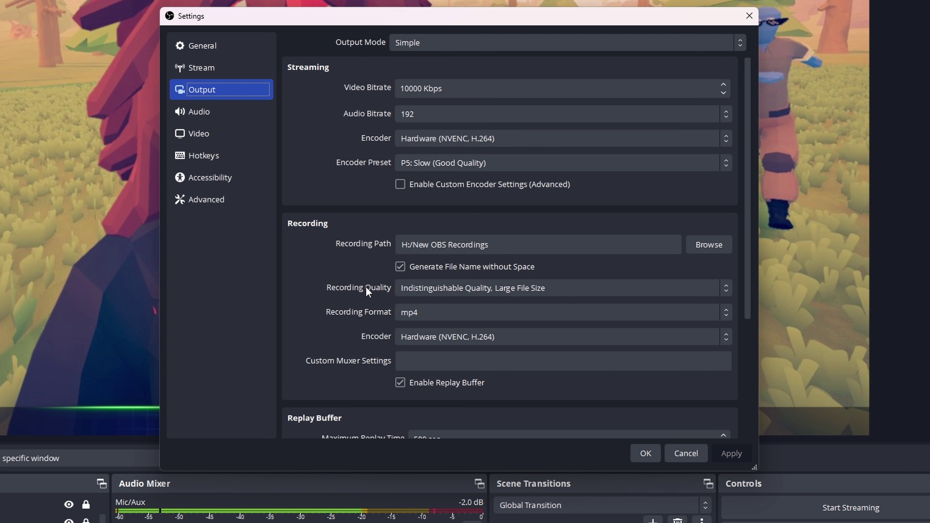
scroll(370, 293, down, 5)
scroll(374, 337, up, 5)
click(429, 47)
click(429, 47)
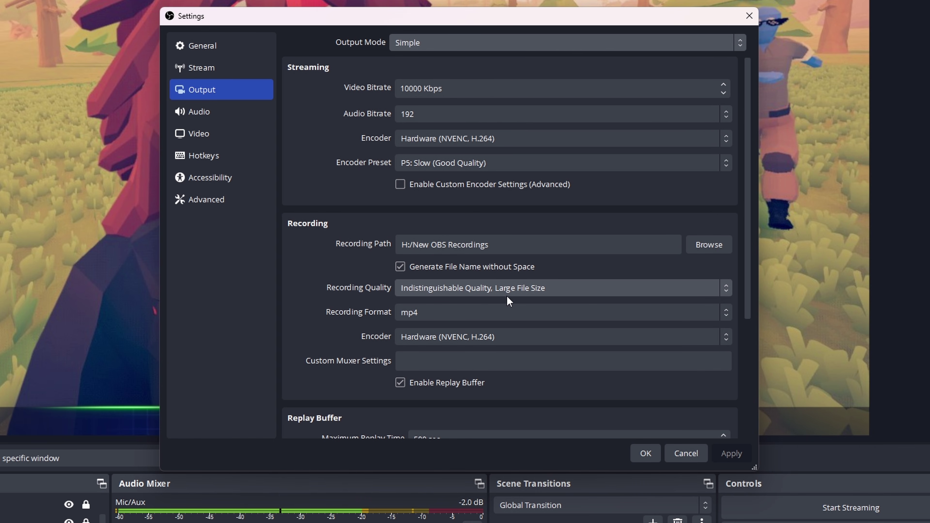
click(566, 296)
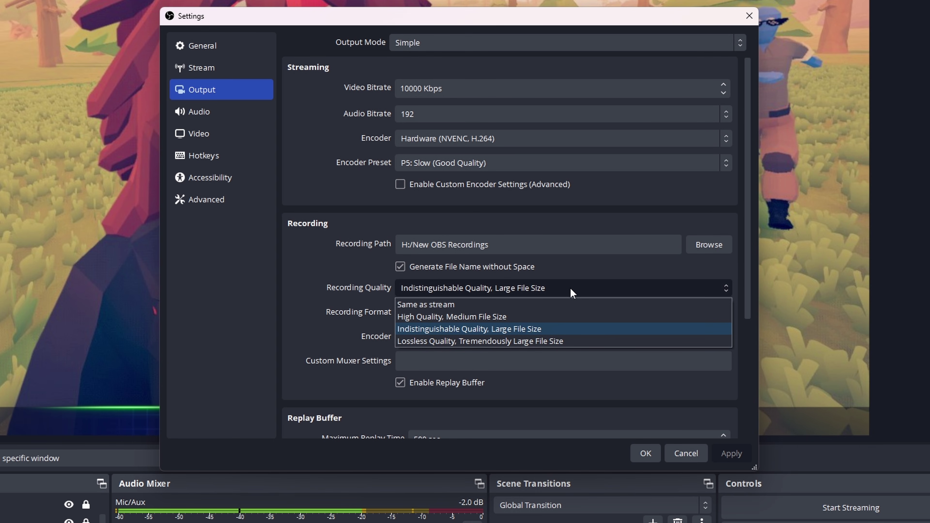
click(554, 292)
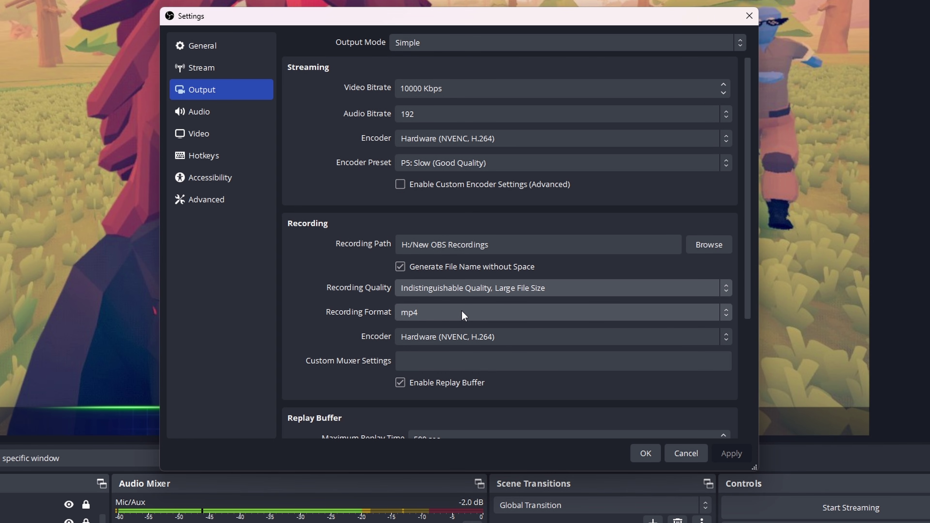
click(507, 333)
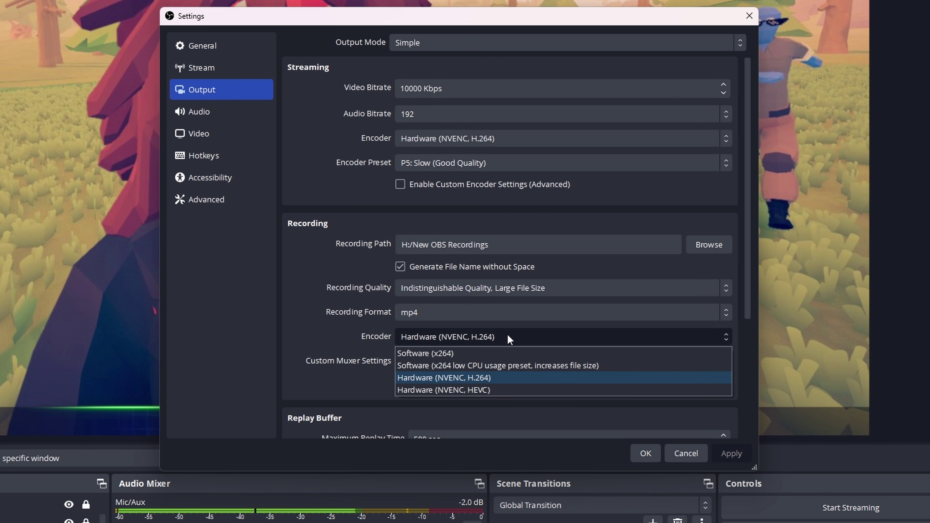
click(487, 341)
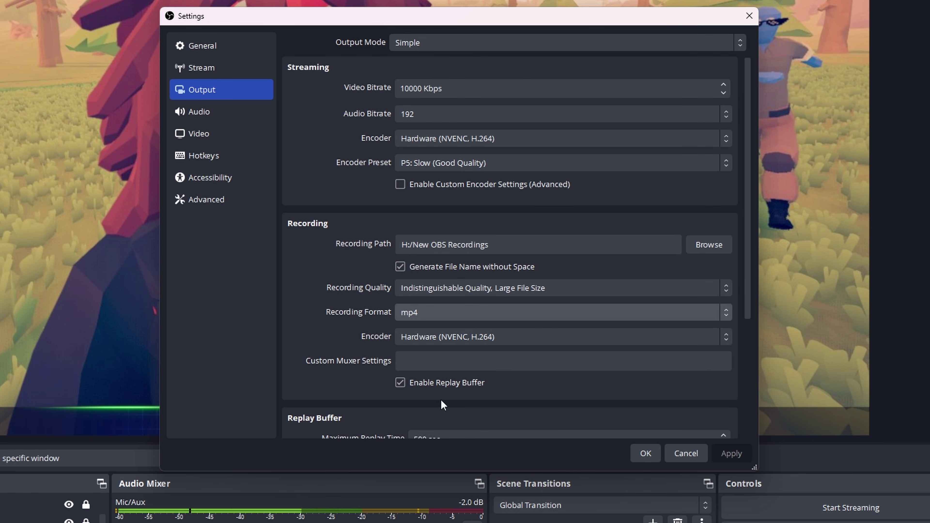
Step: Examine the replay buffer's maximum replay time and memory limits, and look at the General and Stream settings
scroll(750, 324, down, 2)
drag(750, 324, 741, 407)
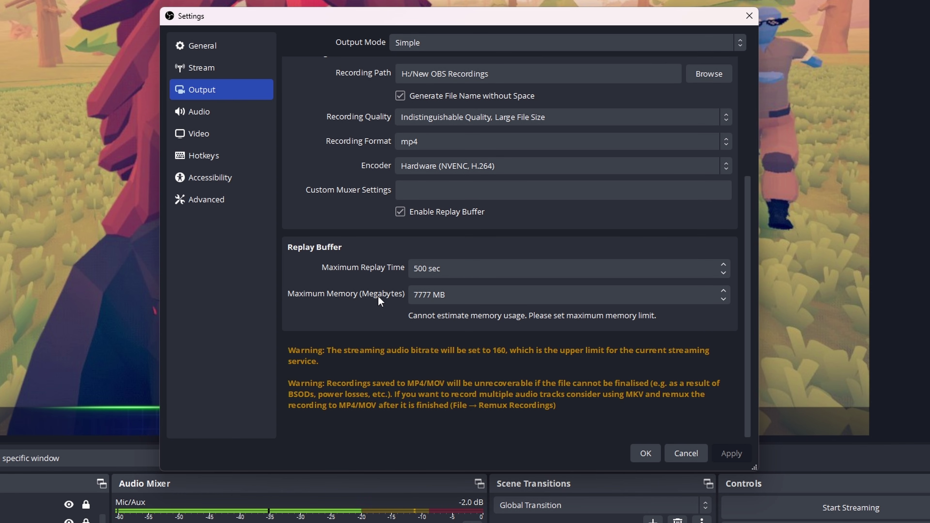
click(453, 272)
click(419, 299)
click(229, 53)
click(227, 75)
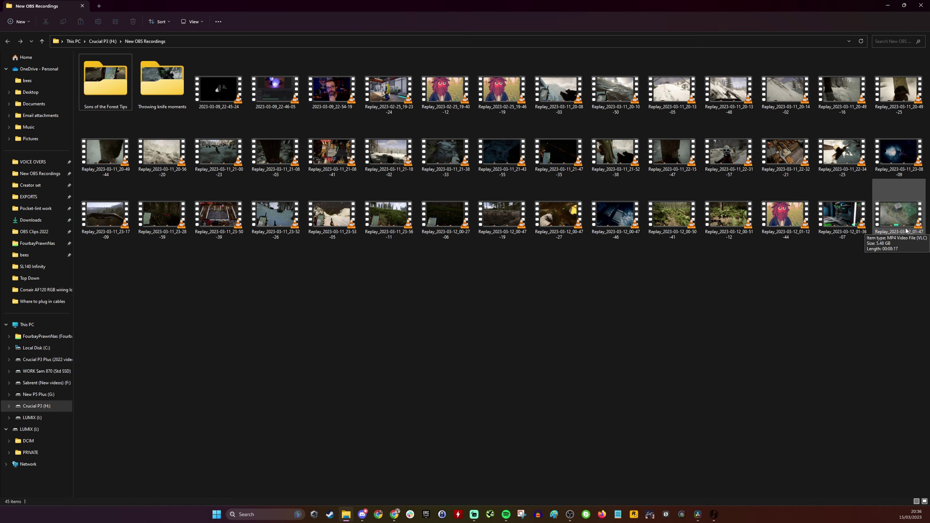
Step: Play Replay_2023-03-12_01-47-16.mp4 from the New OBS Recordings folder in VLC, maximise the player, skim the clip and close it
key(Return)
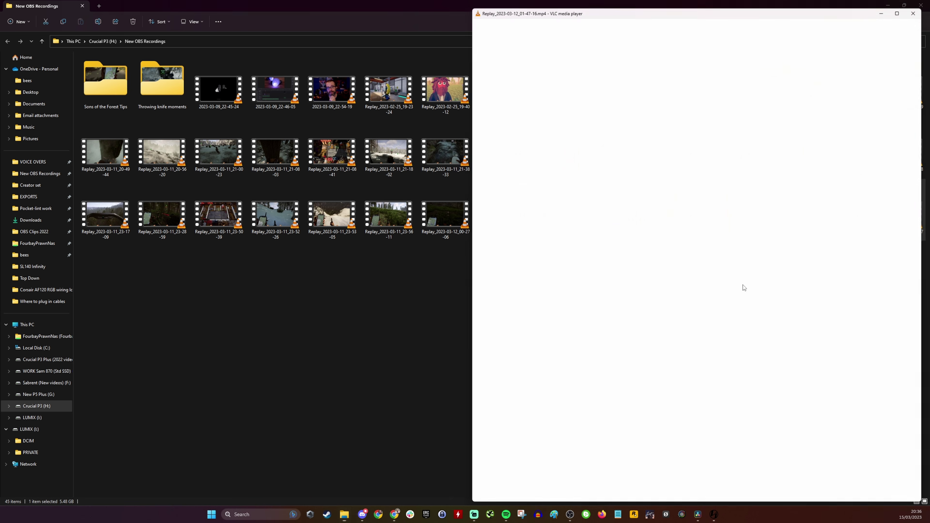
drag(623, 5, 412, 3)
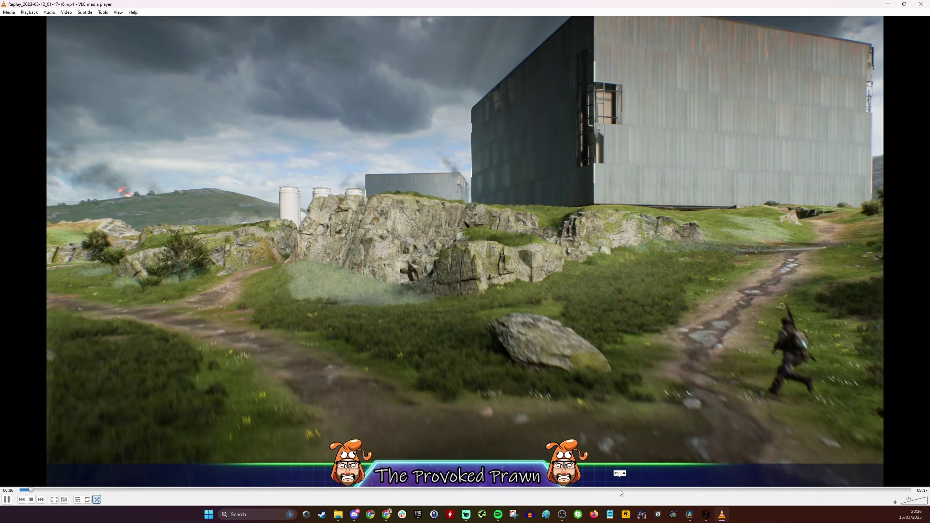
click(620, 489)
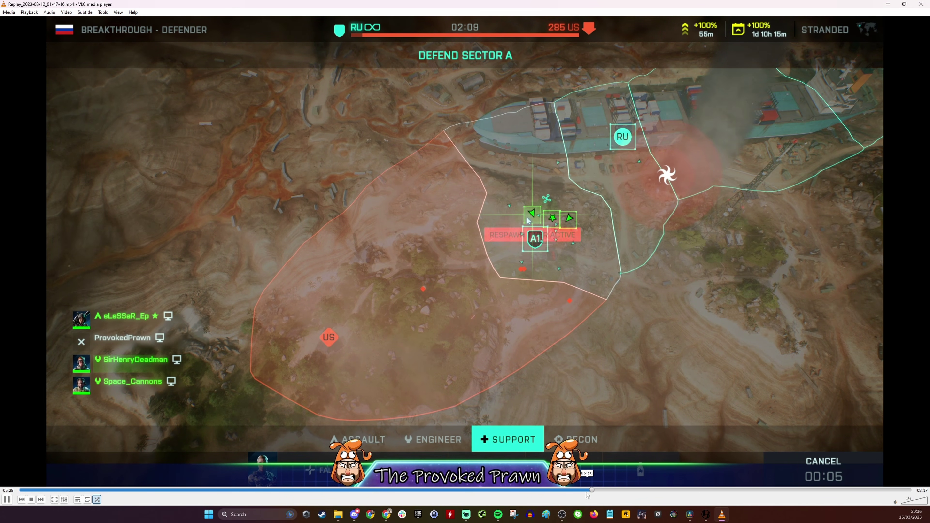
drag(588, 495, 753, 490)
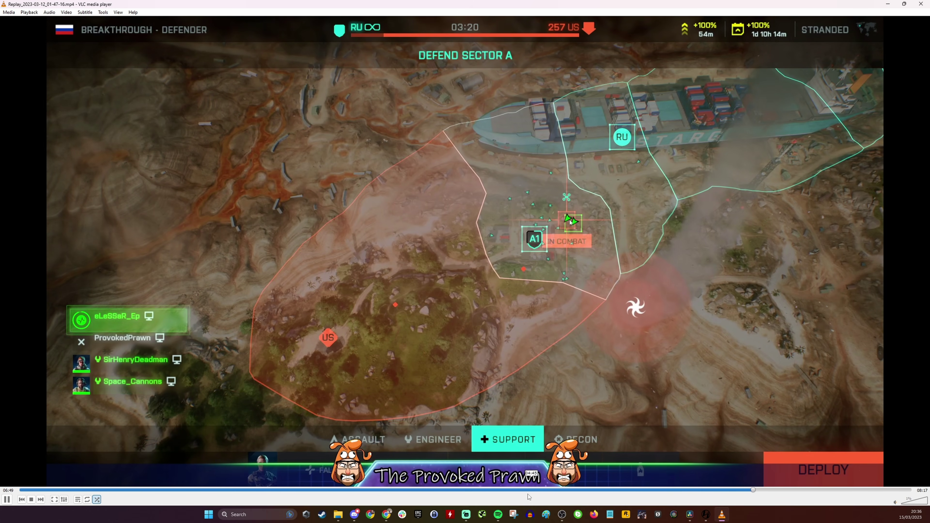
key(s)
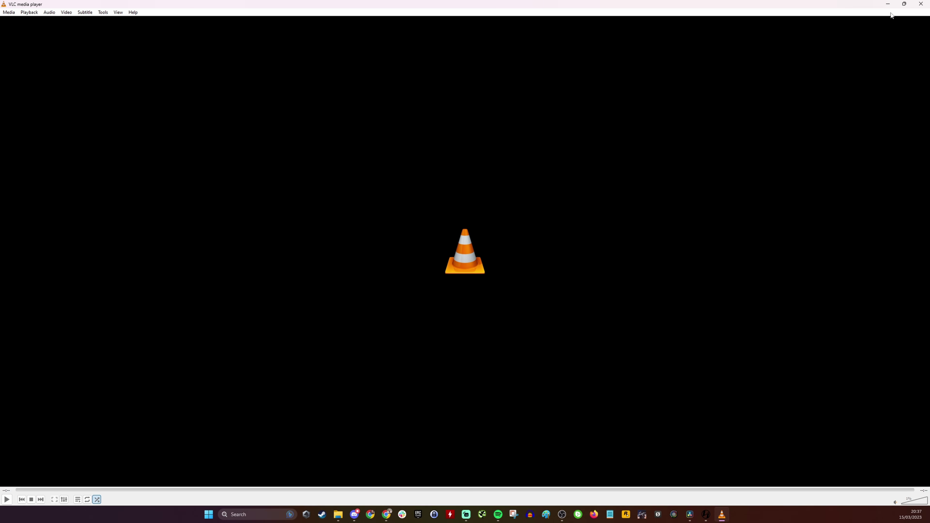
click(920, 8)
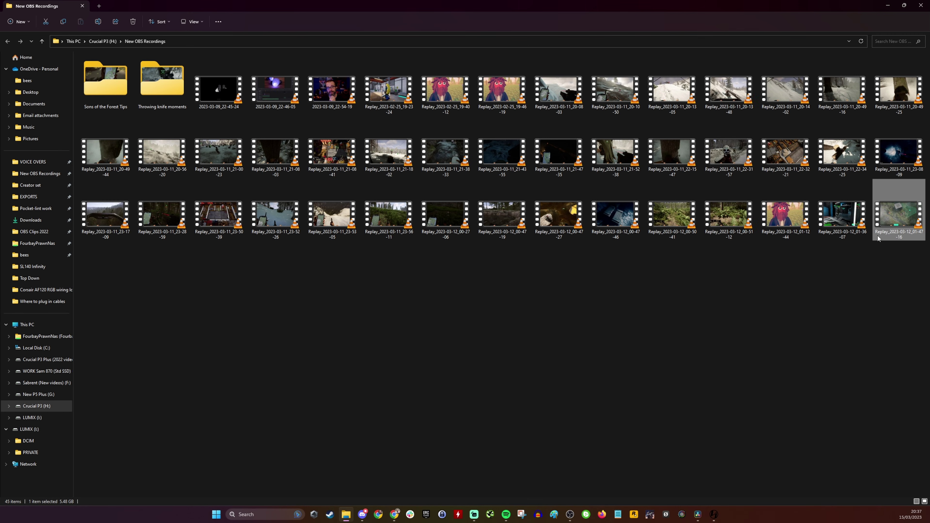
Step: Reopen Replay_2023-03-12_01-47-16.mp4, watch moments from its last minute, and close the player
double_click(887, 230)
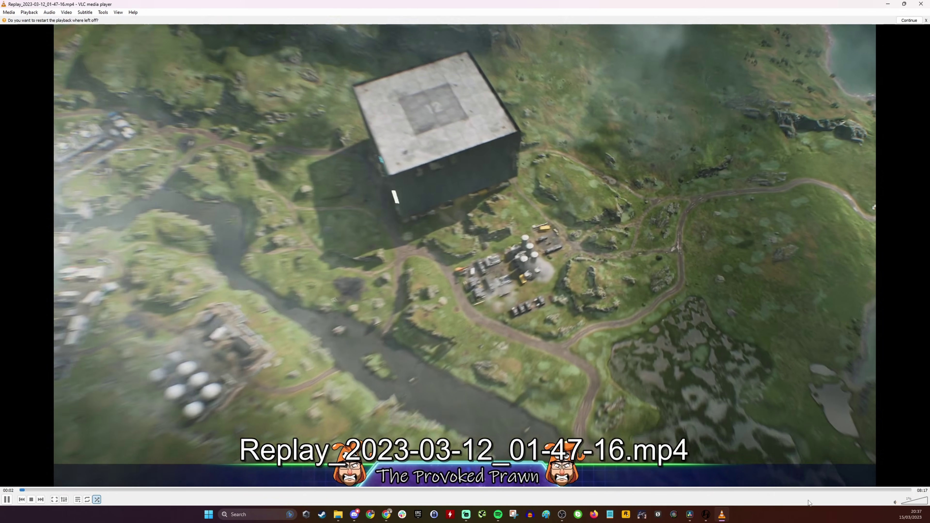
click(826, 490)
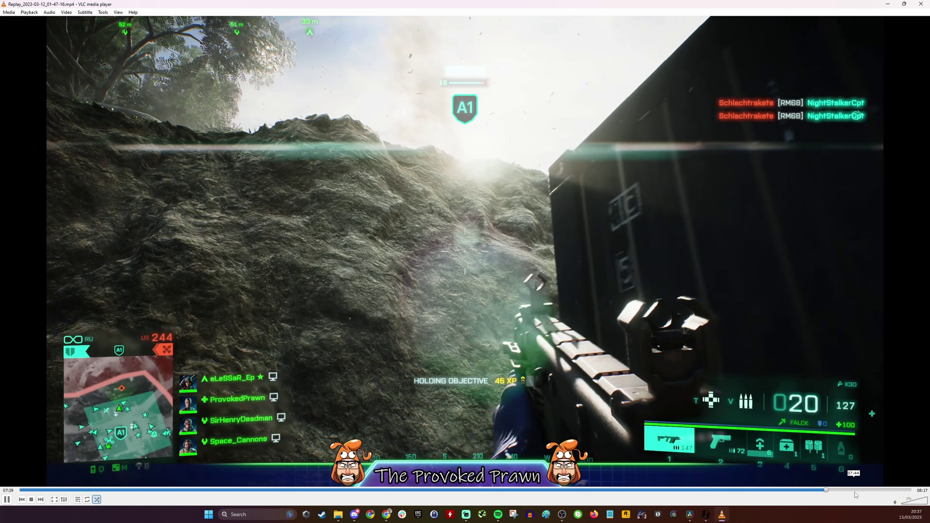
click(850, 491)
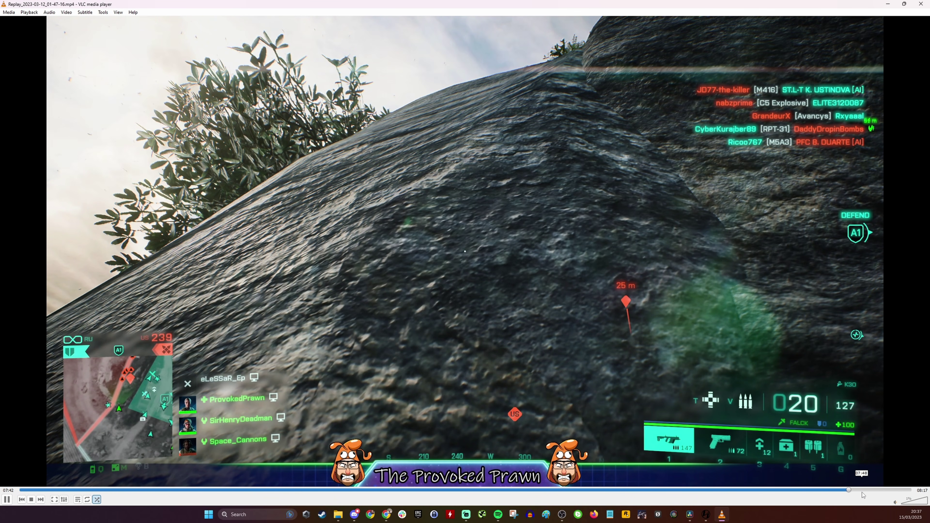
click(861, 490)
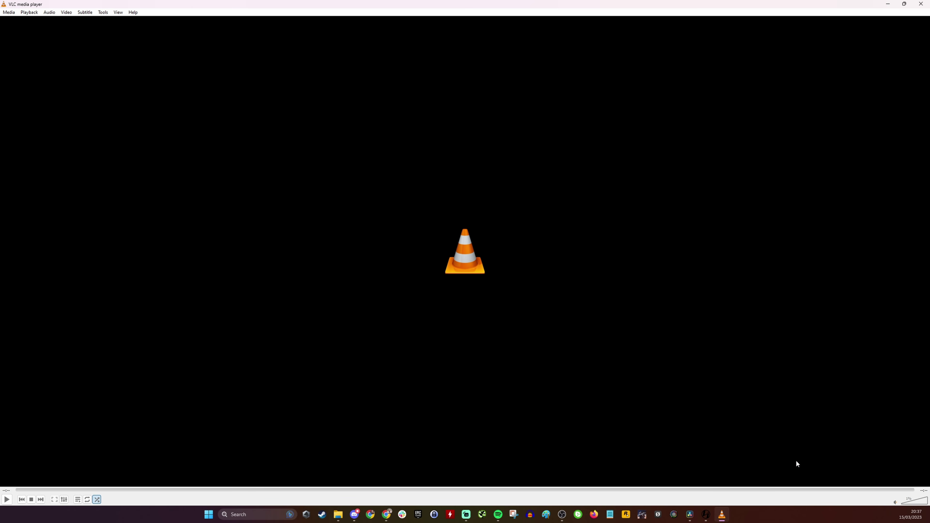
click(922, 4)
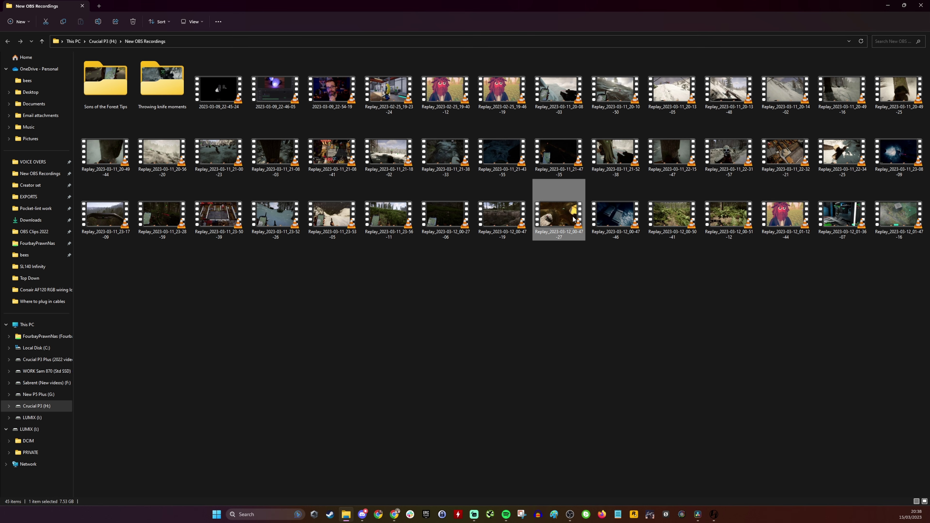
Step: Play Replay_2023-03-12_00-47-27.mp4 in VLC and skim it from the beginning to near the end
double_click(578, 233)
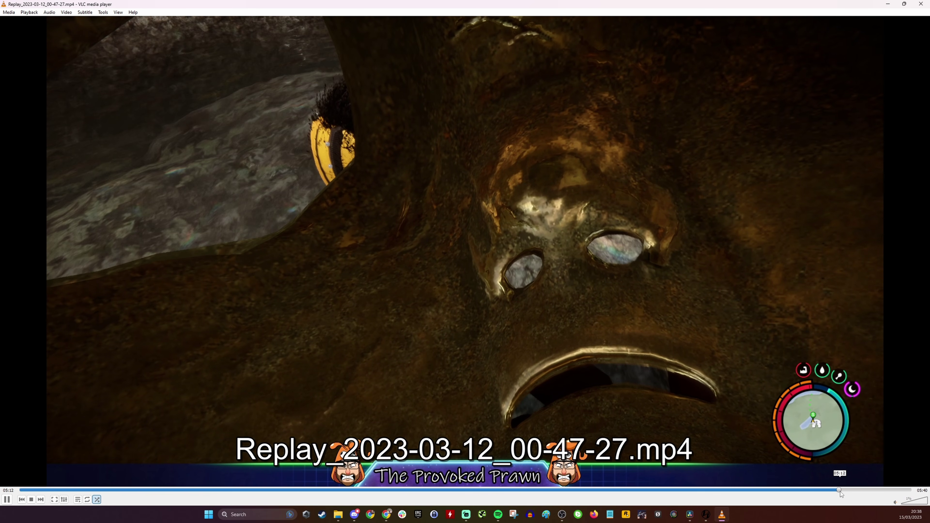
click(373, 490)
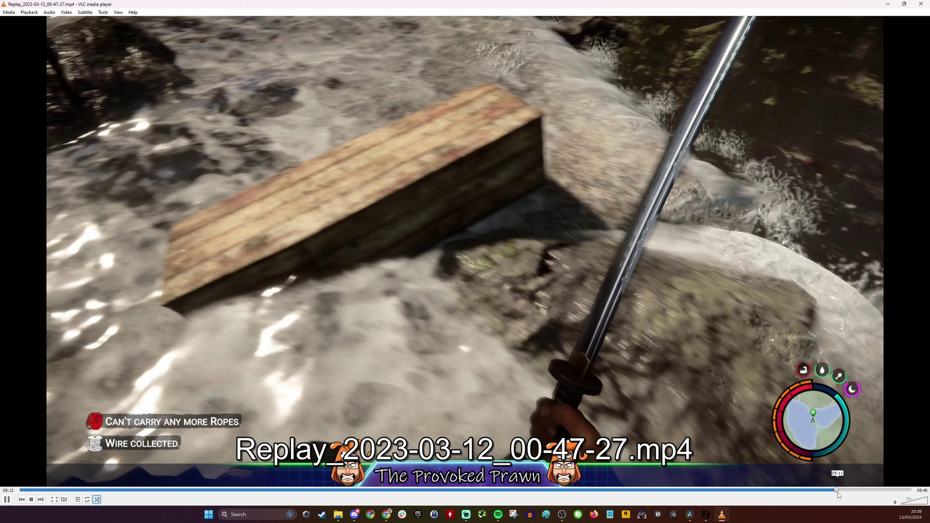
click(22, 490)
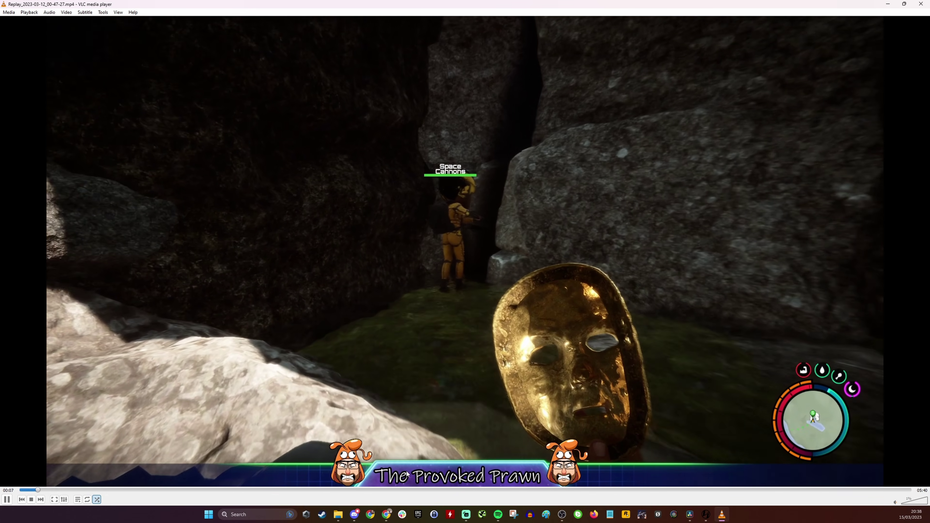
click(429, 490)
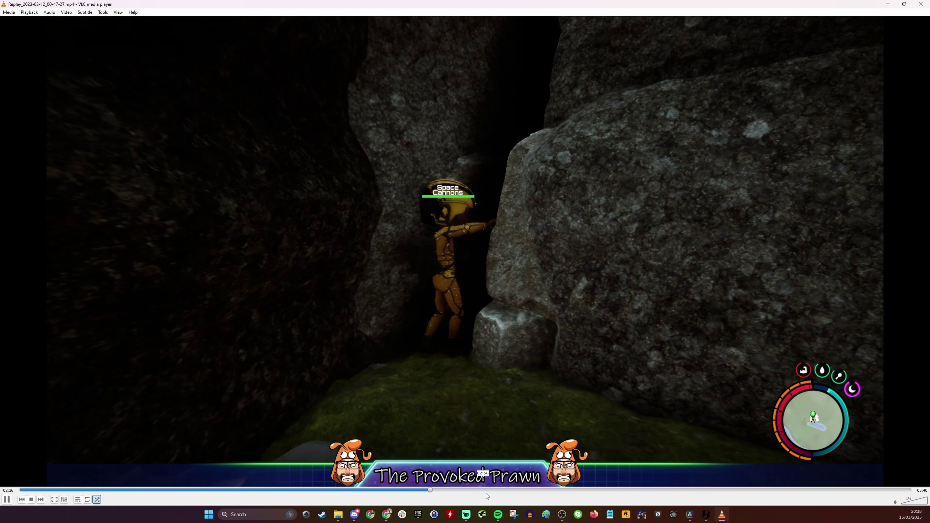
click(571, 492)
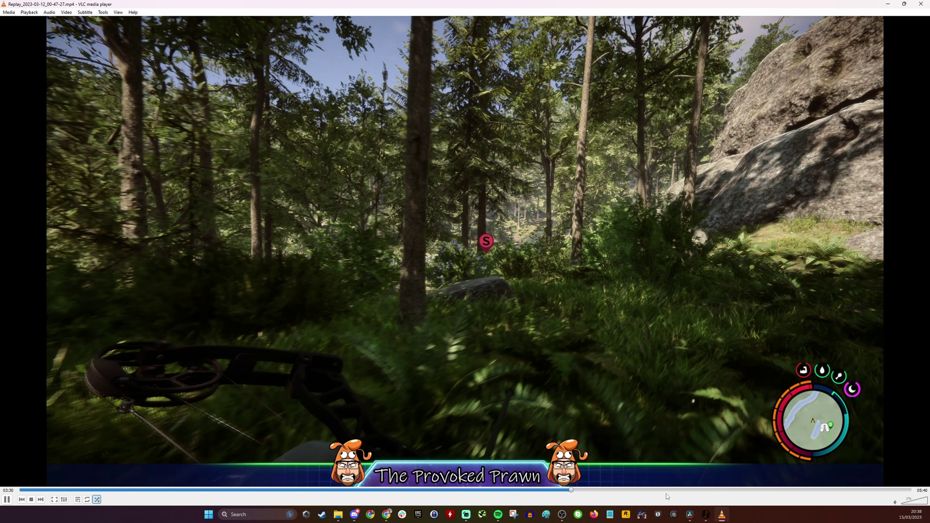
click(848, 491)
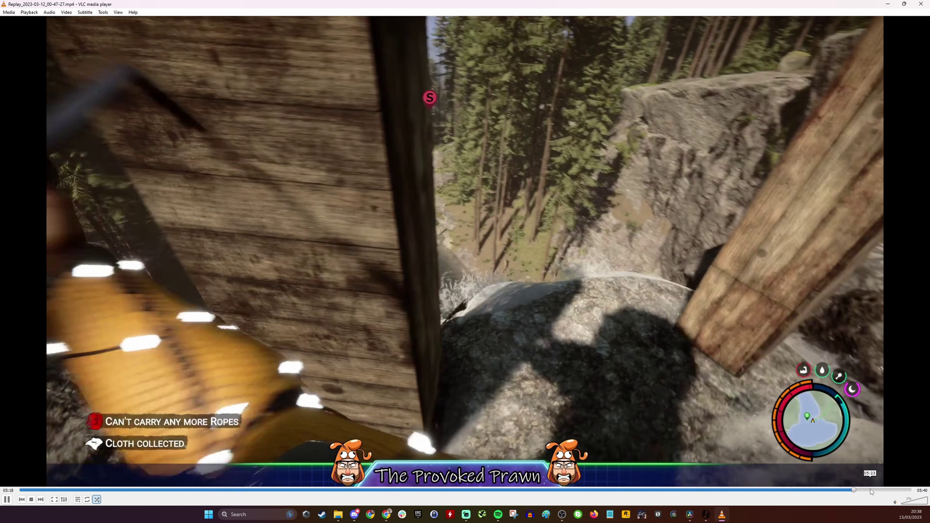
Step: Switch to DaVinci Resolve and place Replay_2023-03-12_00-47-27.mp4 from the New OBS Recordings folder at the start of Video 1
click(870, 488)
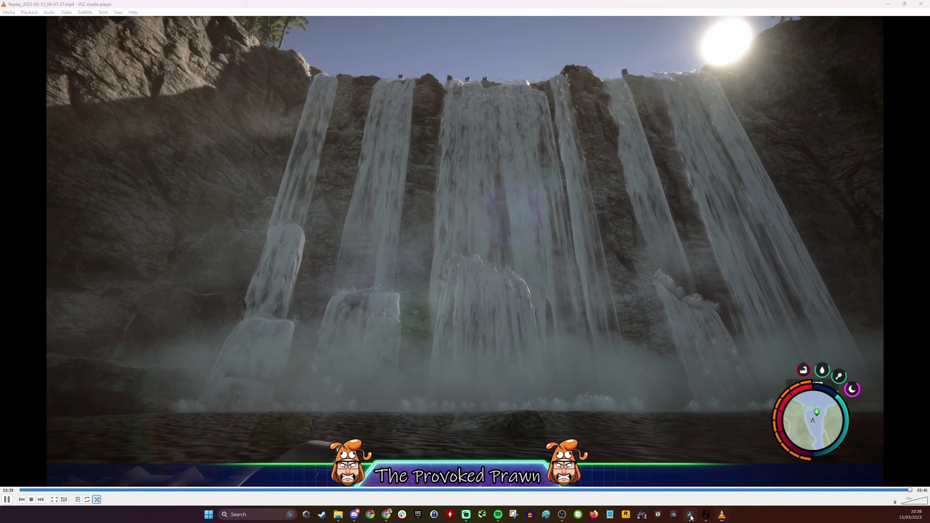
key(alt+Tab)
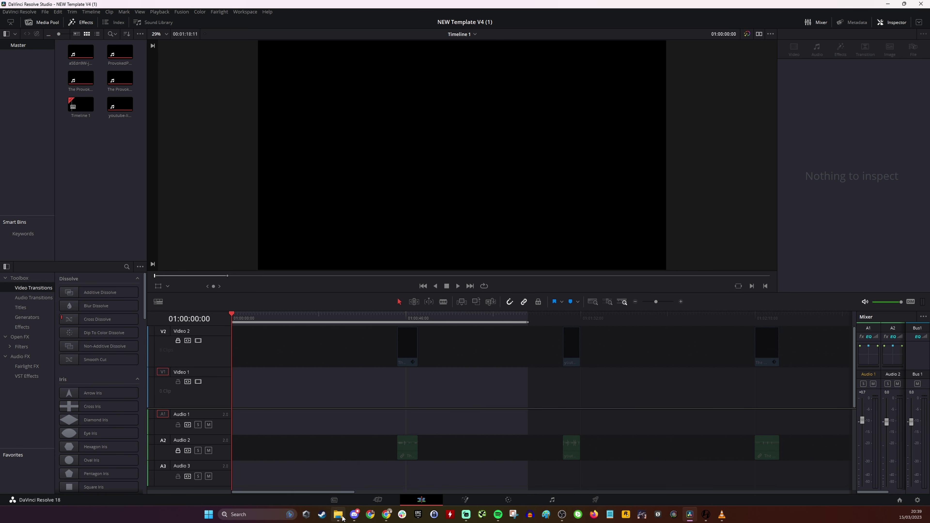
click(321, 481)
drag(549, 4, 1, 79)
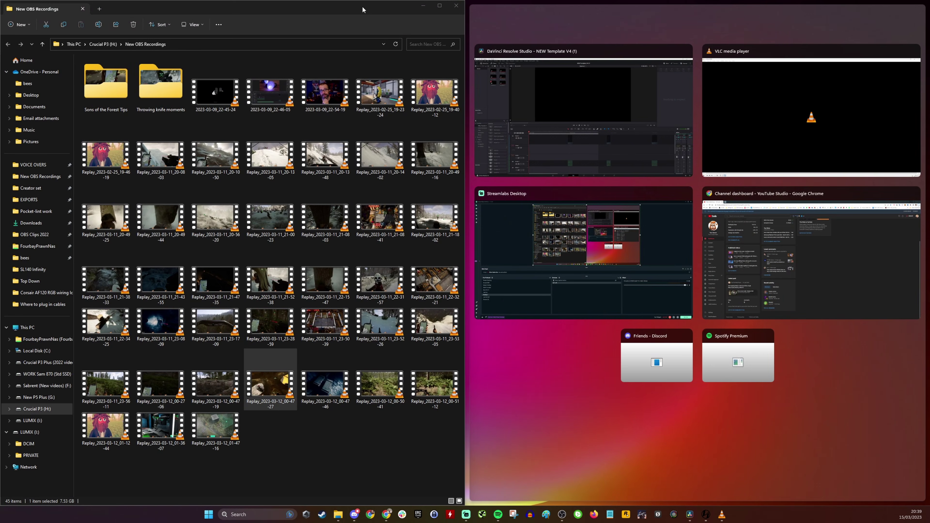
click(471, 89)
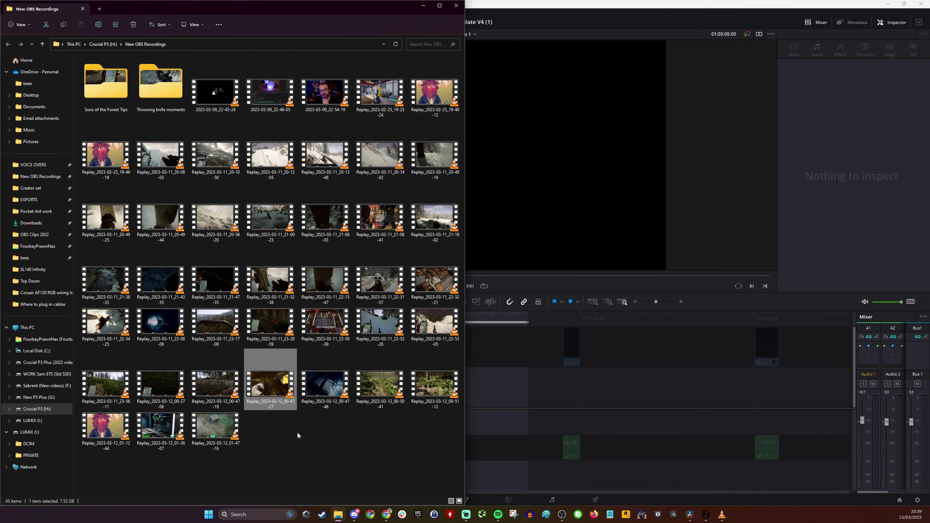
drag(429, 388, 505, 381)
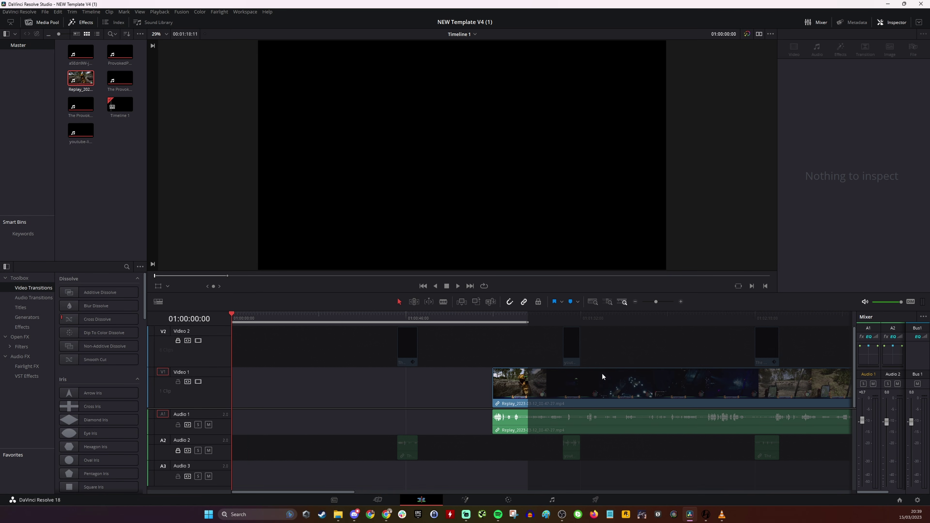
drag(638, 399, 398, 395)
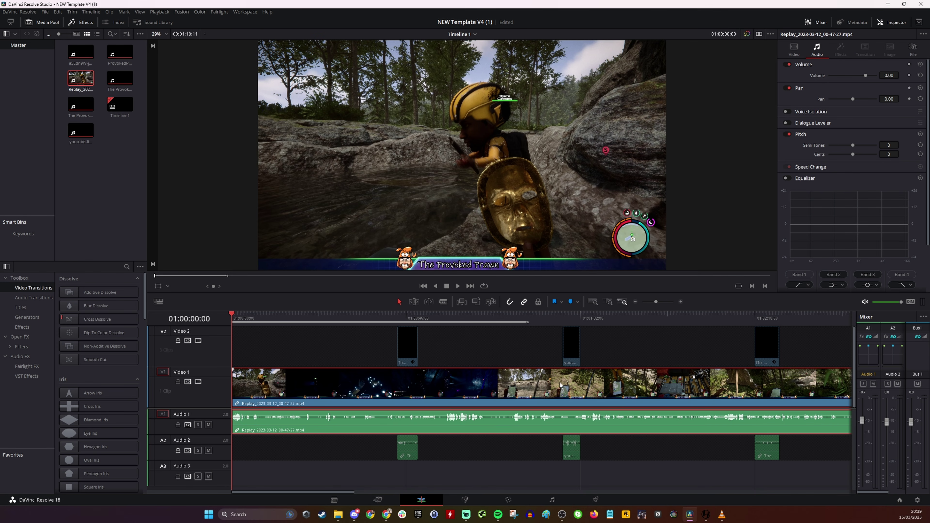
Step: Trim the start of the replay so only about its last 15 seconds remain, and scrub through the remaining clip
scroll(504, 383, down, 5)
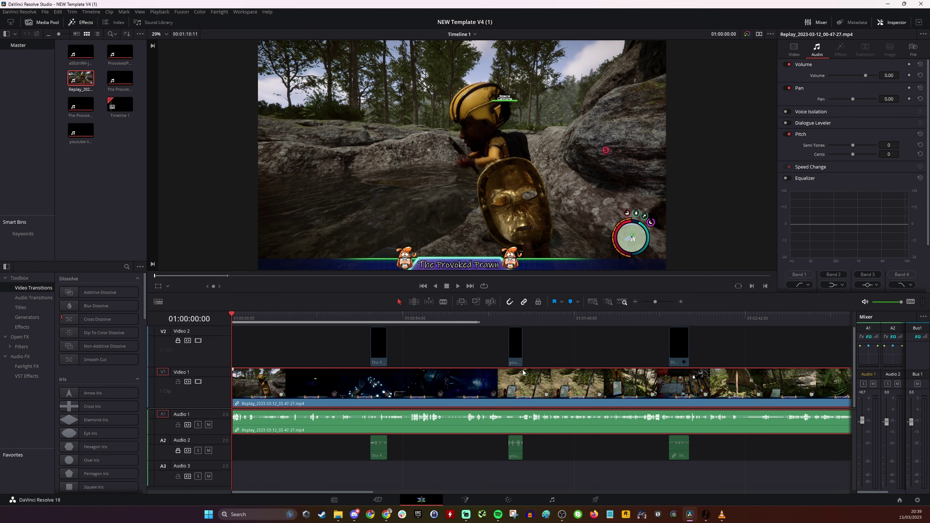
click(630, 316)
scroll(674, 367, up, 5)
drag(544, 322, 501, 322)
key(ctrl+shift+bracketleft)
drag(234, 314, 307, 321)
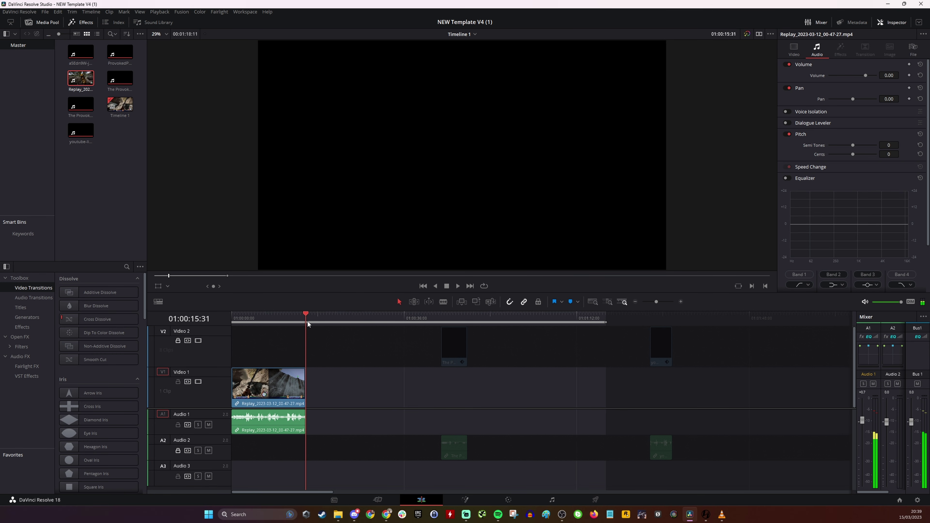
Step: Try Replay_2023-03-12_00-47-19.mp4 on Video 1, play a moment near its end, and delete it from the timeline
key(alt+Tab)
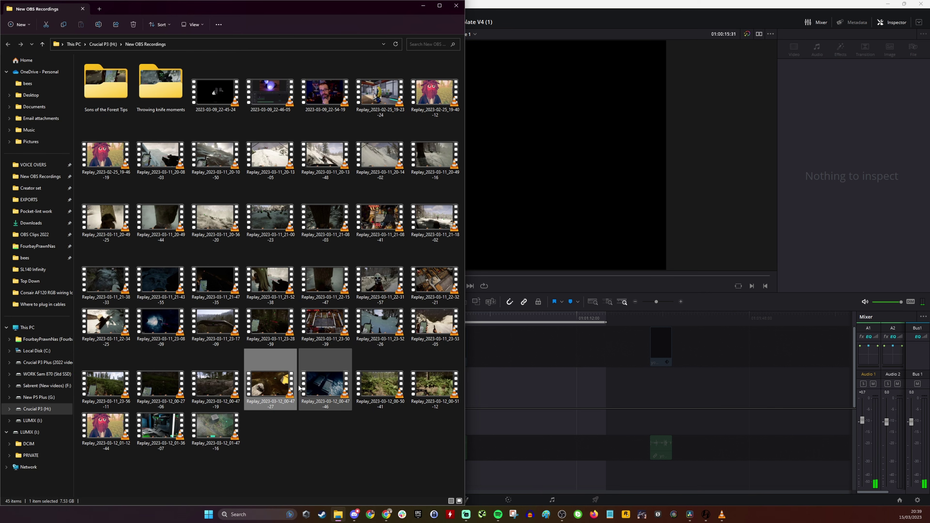
drag(216, 384, 562, 400)
click(603, 316)
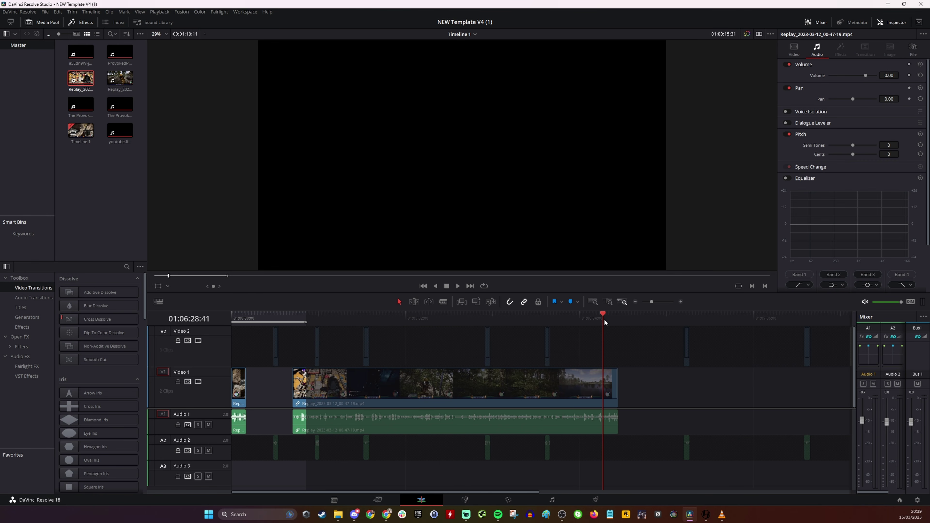
key(space)
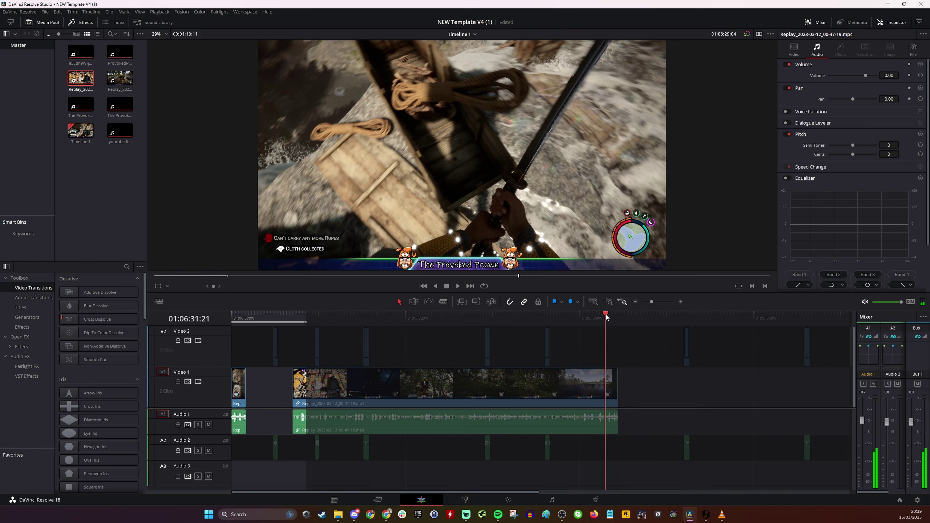
click(546, 379)
key(Delete)
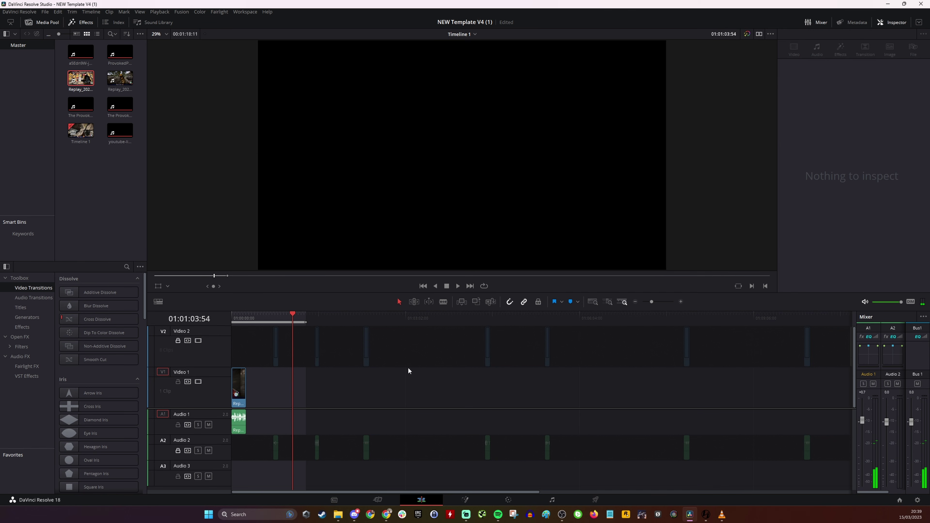
Step: Add Replay_2023-03-11_23-56-11.mp4 to Video 1 and find the moment to keep near its end, around 01:10:41
click(338, 515)
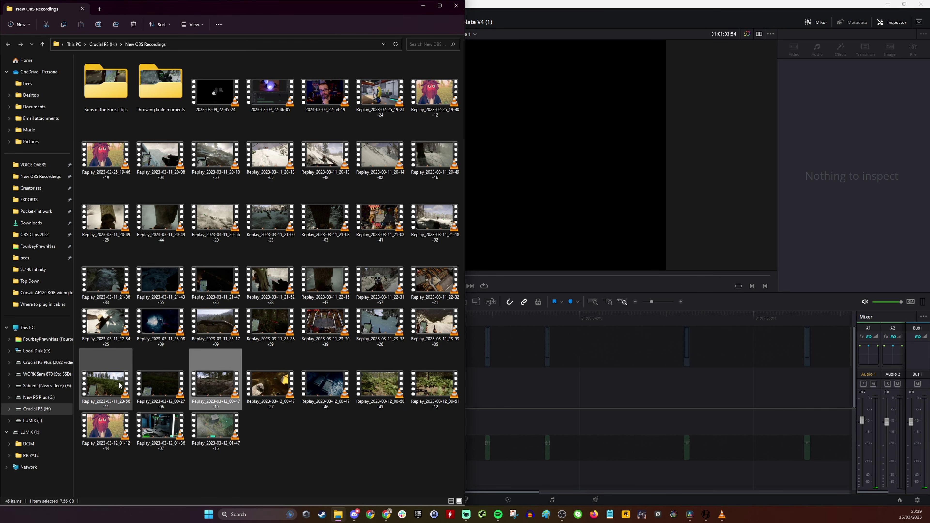
drag(418, 372, 487, 381)
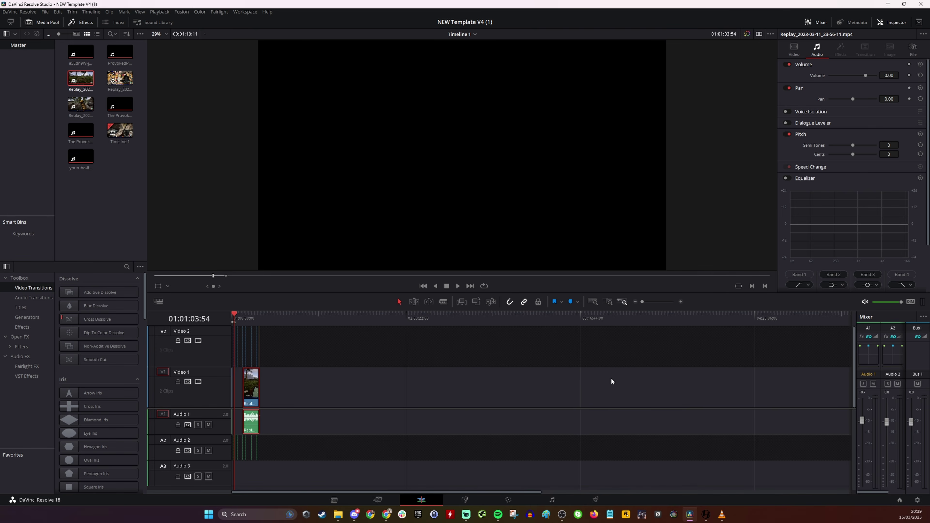
click(703, 313)
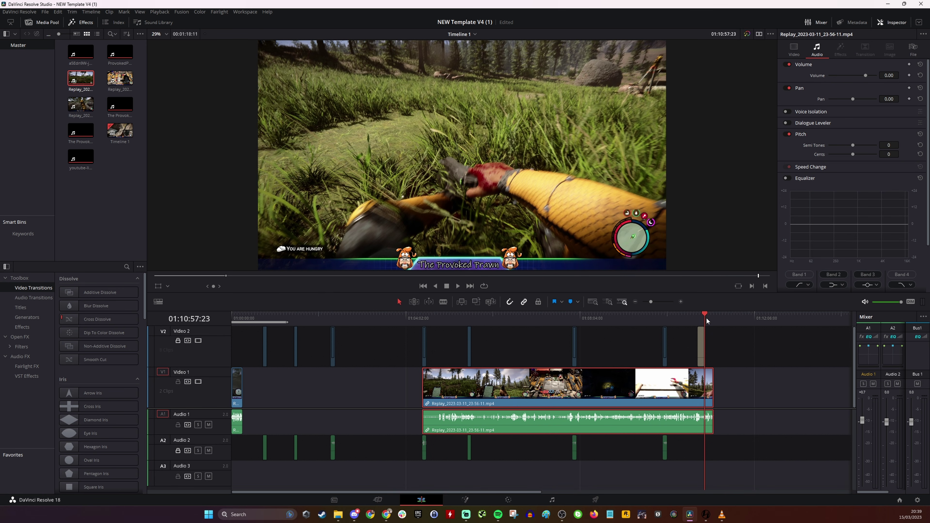
scroll(720, 375, up, 2)
click(517, 318)
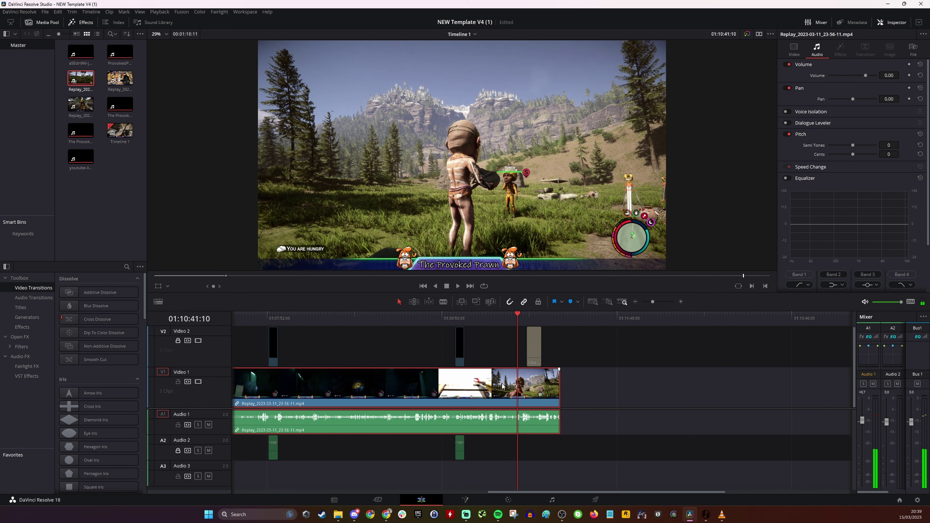
Step: Trim the second replay's start to the playhead and close the gap between it and the first clip
key(ctrl+z)
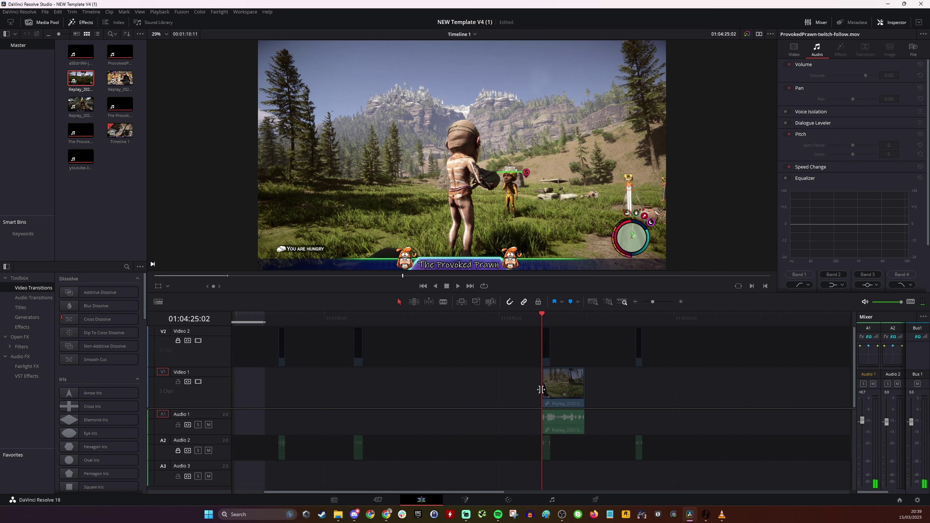
right_click(485, 395)
click(508, 399)
scroll(331, 363, up, 5)
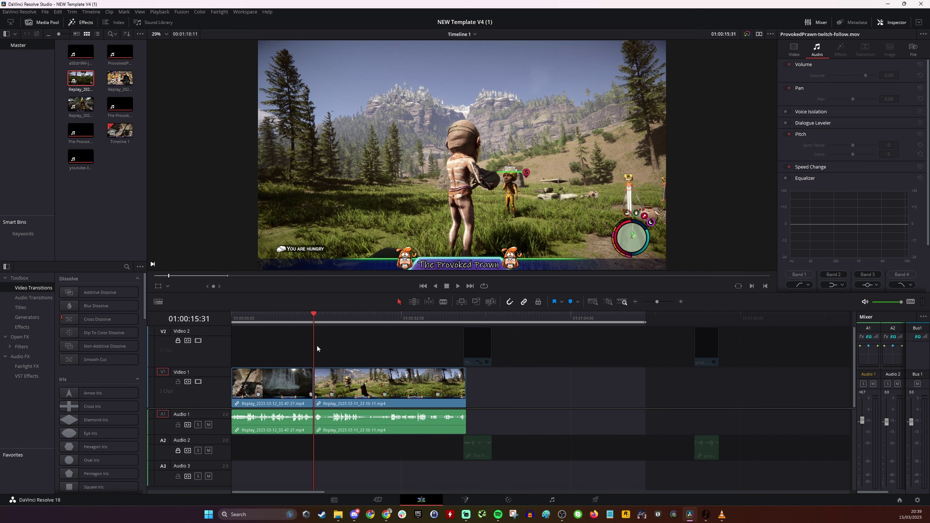
Step: Scrub through both joined replay clips and return the playhead to 01:00:00:00
drag(319, 315, 435, 320)
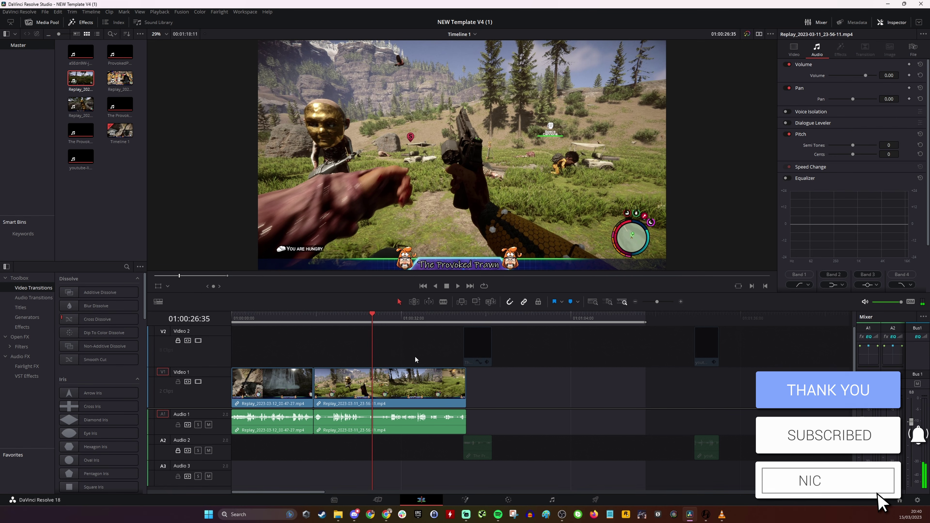
drag(455, 317, 460, 319)
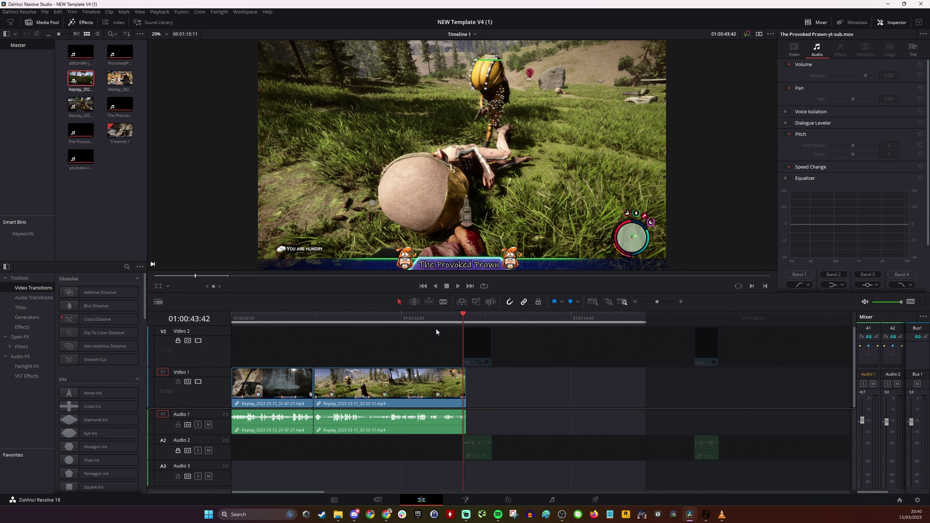
drag(463, 314, 224, 329)
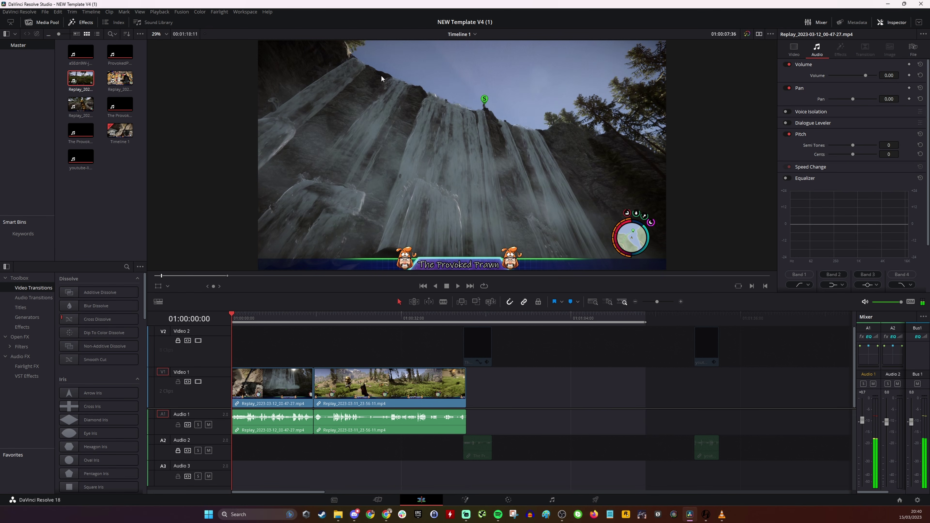
Step: Open the SHORTS project from the Project Manager and delete all clips on its timeline
click(45, 12)
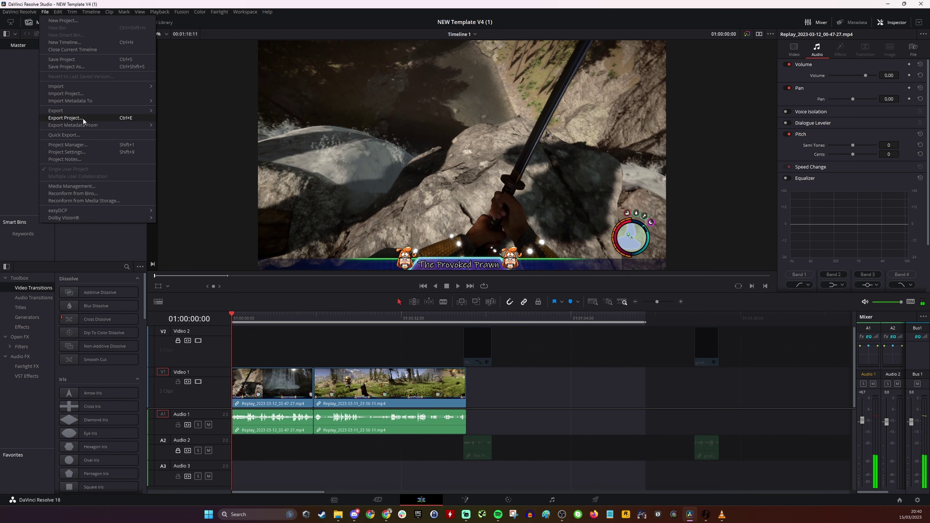
click(68, 144)
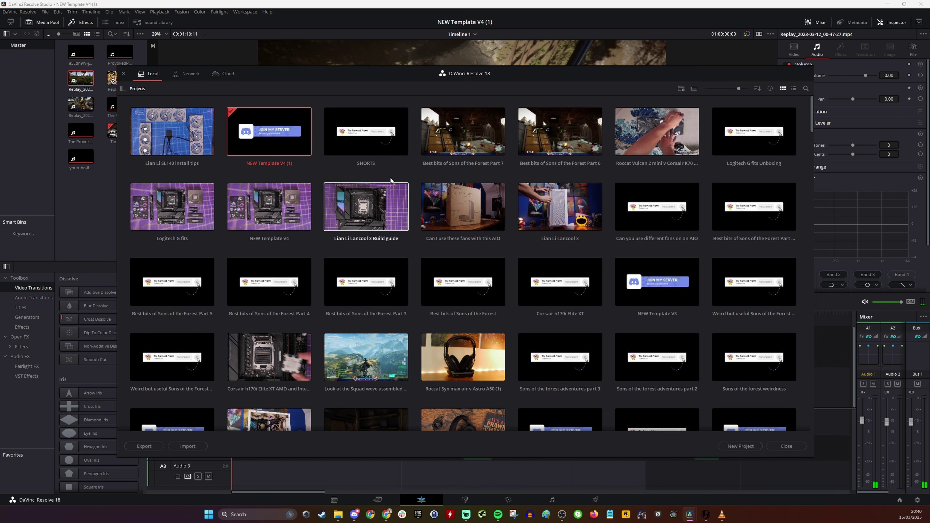
double_click(343, 142)
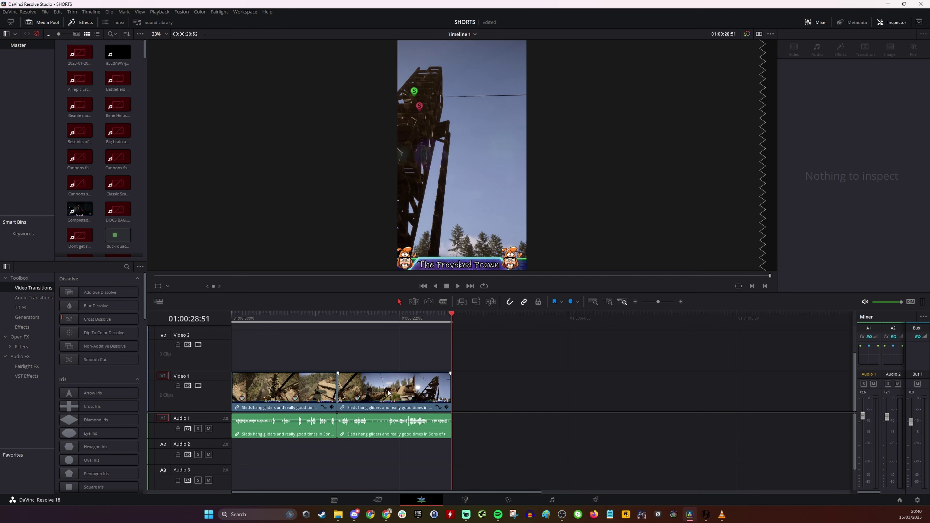
click(388, 393)
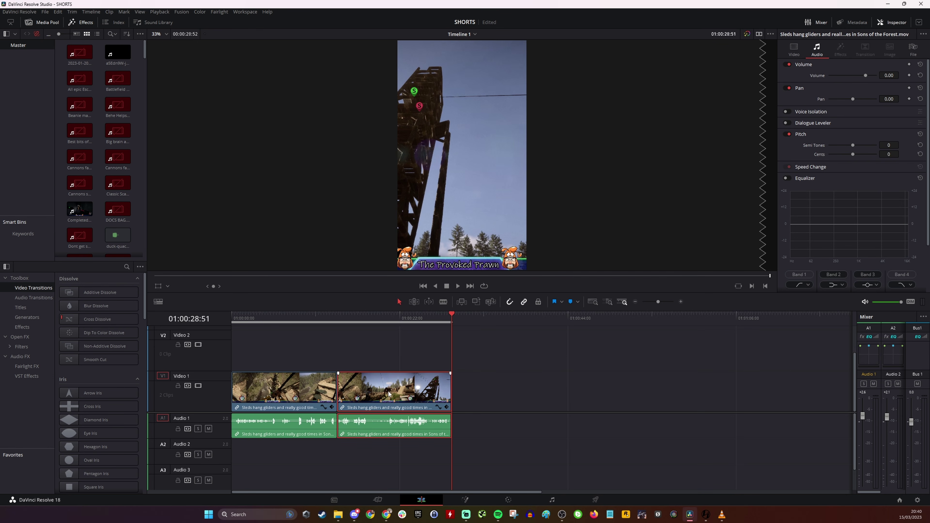
key(ctrl+a)
key(Delete)
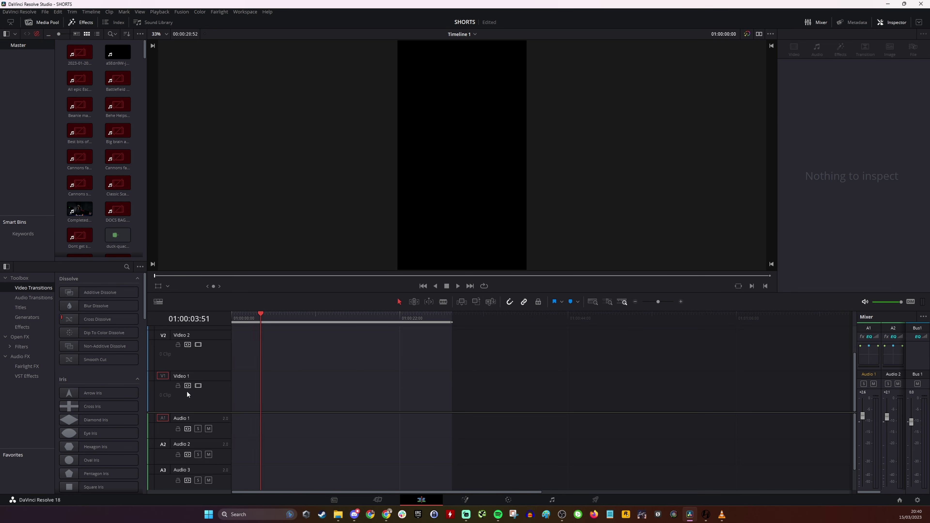
Step: Add Replay_2023-03-11_23-56-11.mp4 from New OBS Recordings at the start of the SHORTS project's Video 1 track and scrub through its early part
click(337, 514)
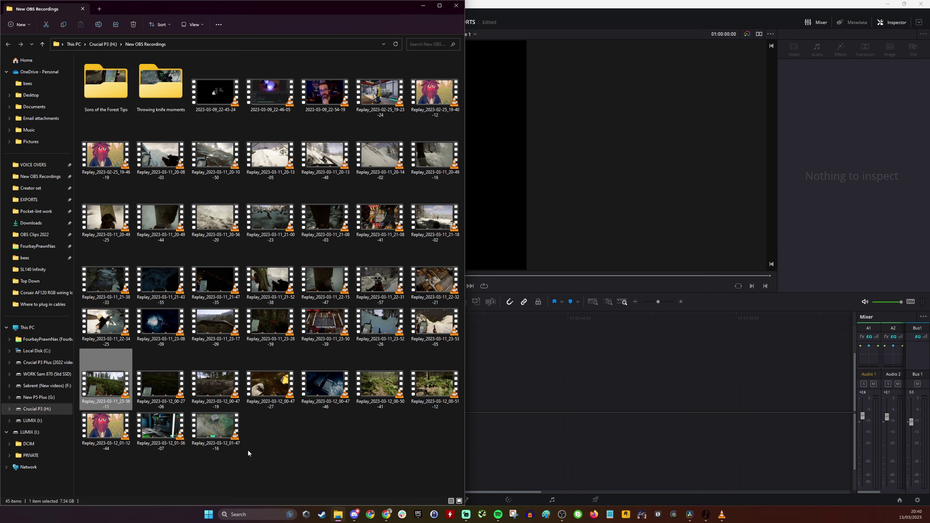
drag(114, 390, 268, 385)
scroll(410, 343, down, 5)
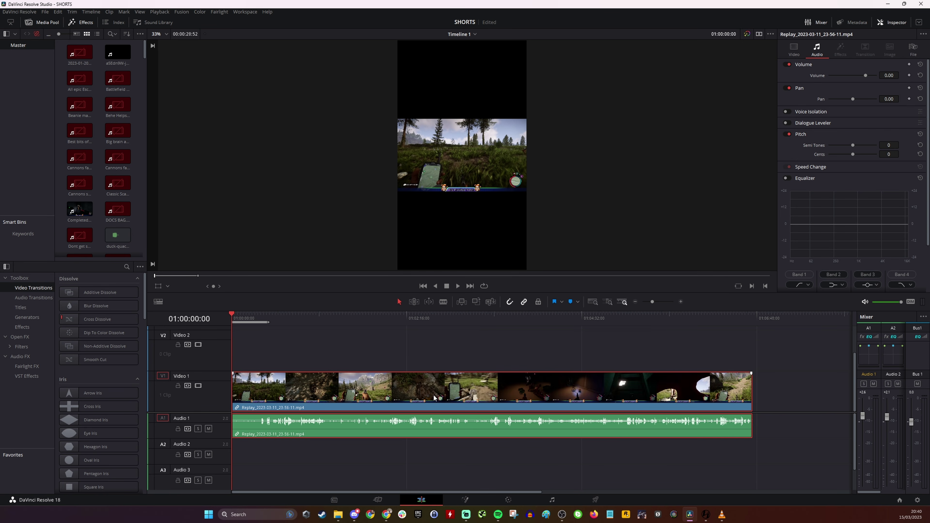
click(390, 350)
drag(312, 320, 276, 320)
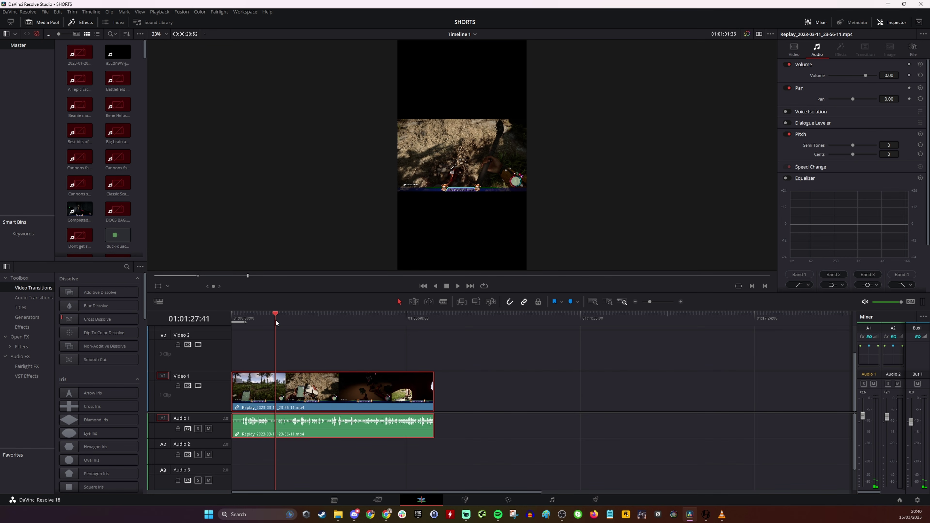
drag(275, 320, 275, 319)
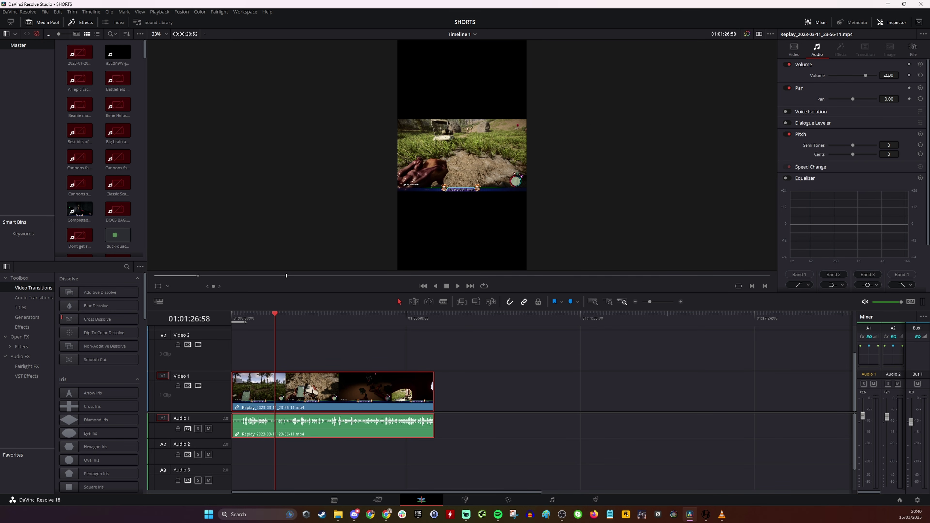
Step: Set the replay clip's Scaling to Fill under Retime and Scaling, and preview the vertical framing near the clip's end
click(793, 48)
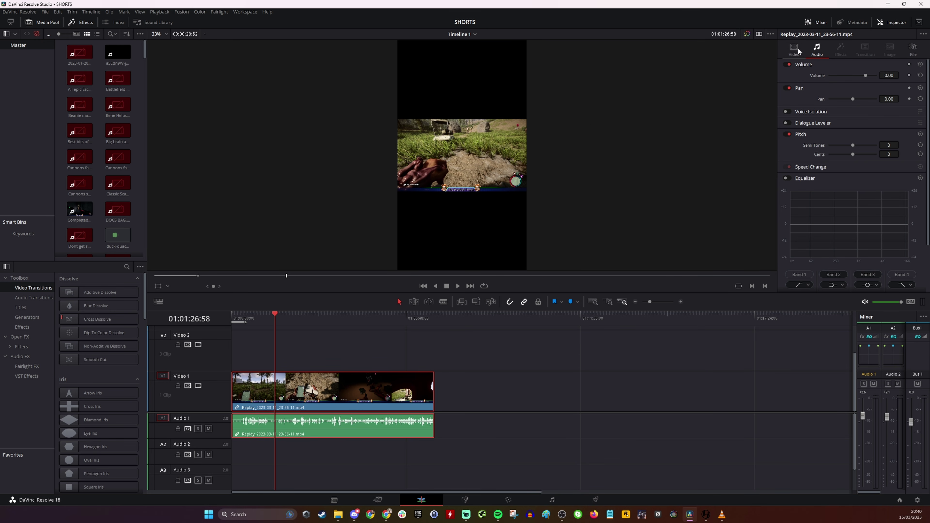
click(393, 318)
click(353, 325)
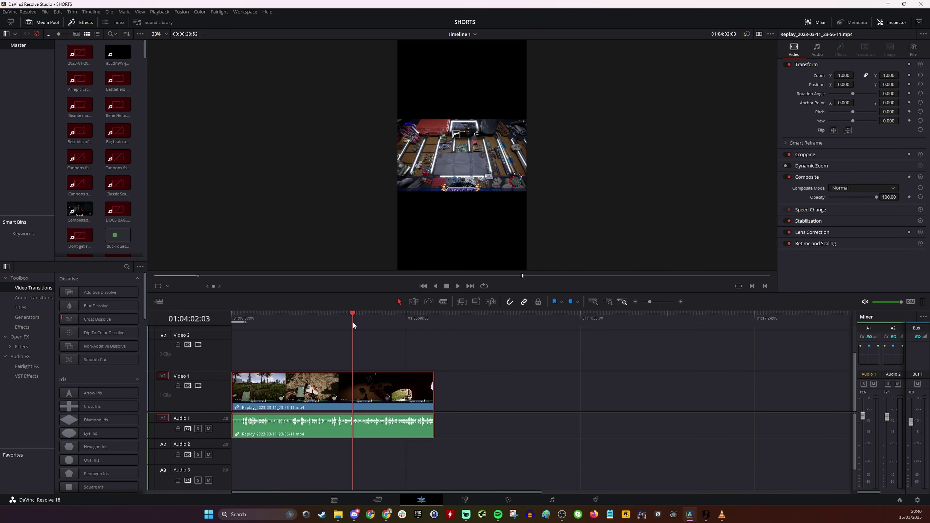
click(816, 244)
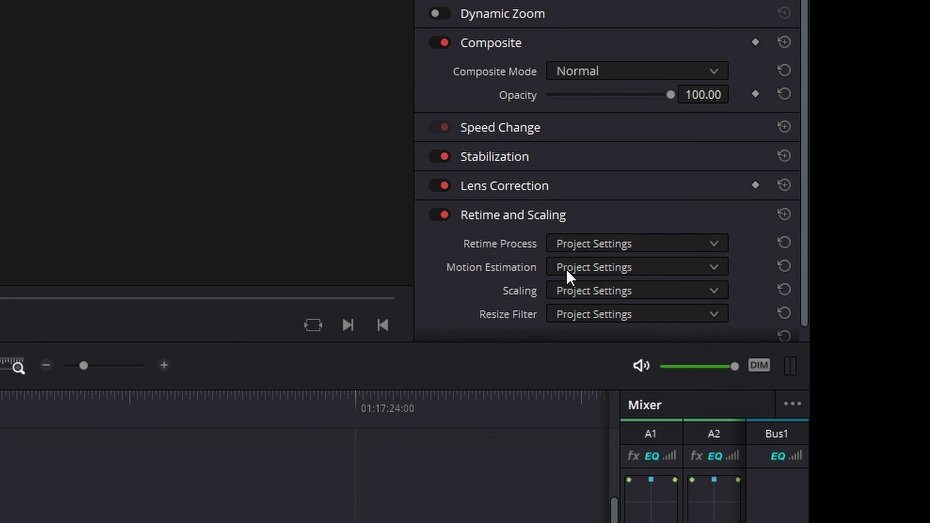
click(843, 274)
click(593, 379)
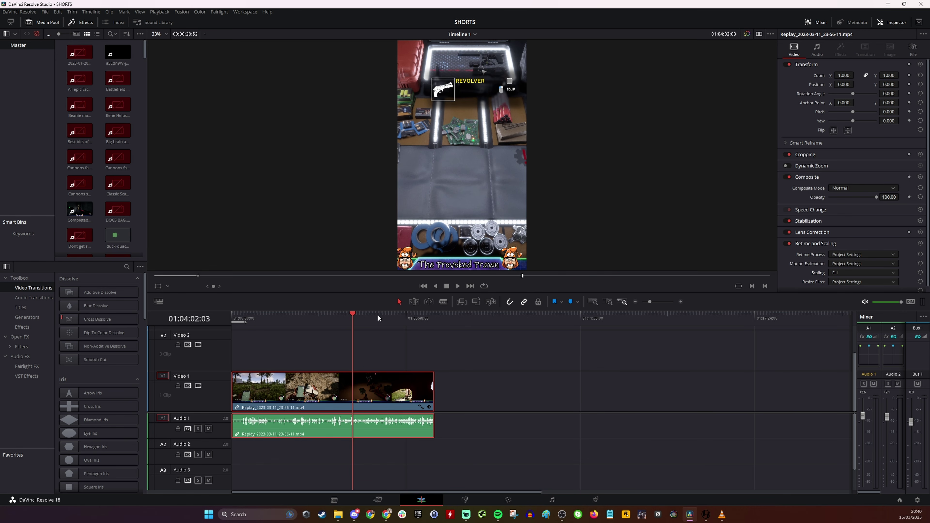
drag(379, 314, 418, 316)
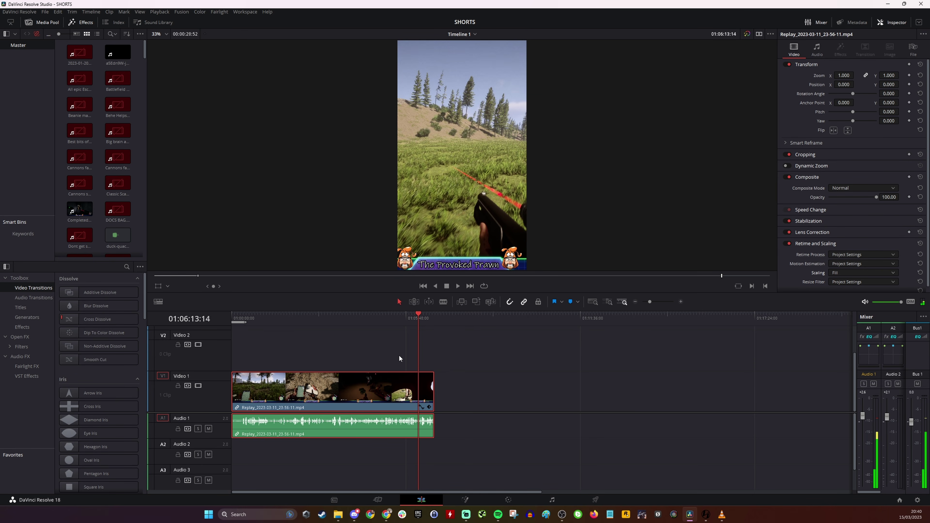
Step: Split the replay clip at 01:06:16:09 and delete everything before the cut so the remaining part starts the timeline
scroll(436, 344, up, 5)
drag(543, 324, 556, 314)
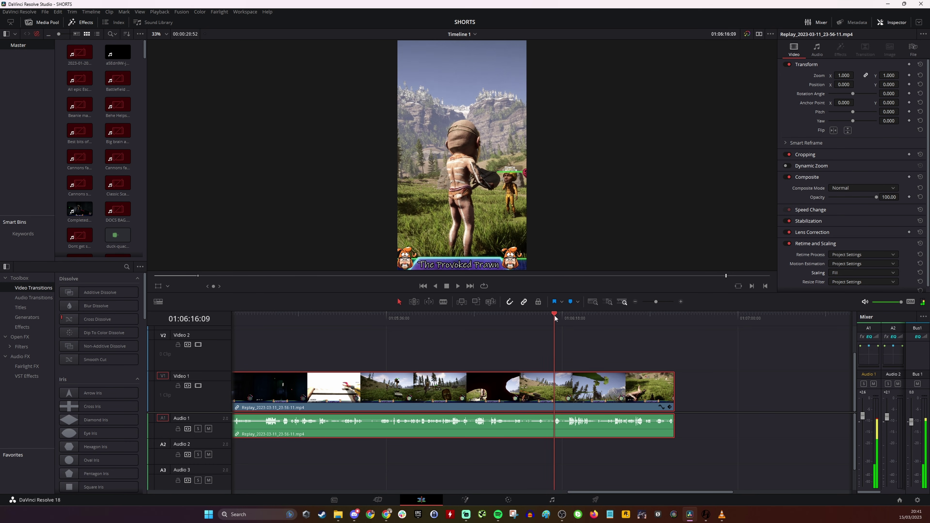
key(ctrl+b)
key(Delete)
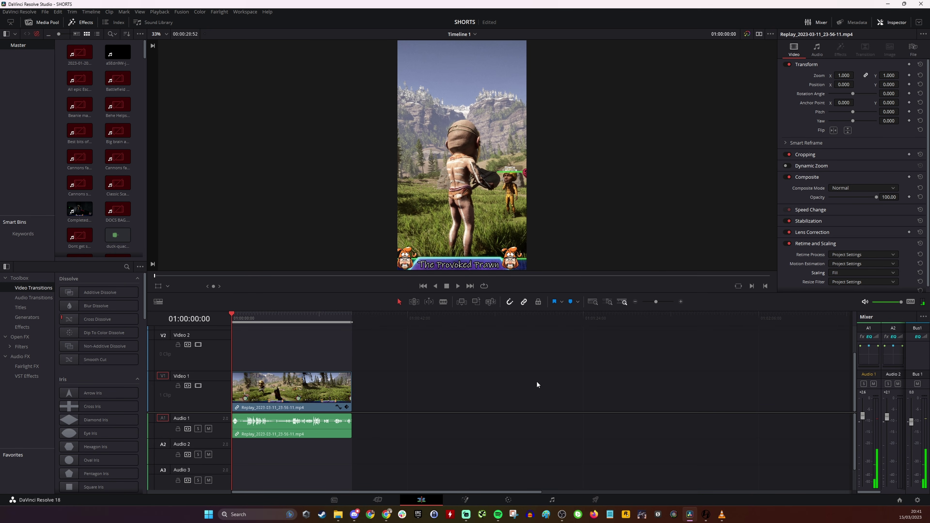
Step: Set the in/out range to span the whole trimmed clip and return the playhead to 01:00:00:00
click(341, 317)
click(352, 318)
drag(353, 316, 209, 307)
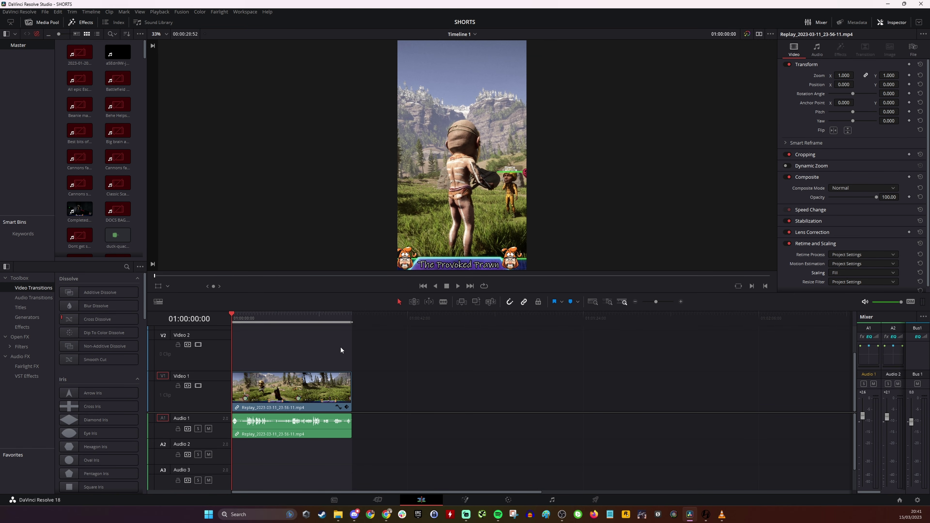
Step: Scrub through the trimmed clip to check its vertical framing from the start to near the end
scroll(345, 388, up, 5)
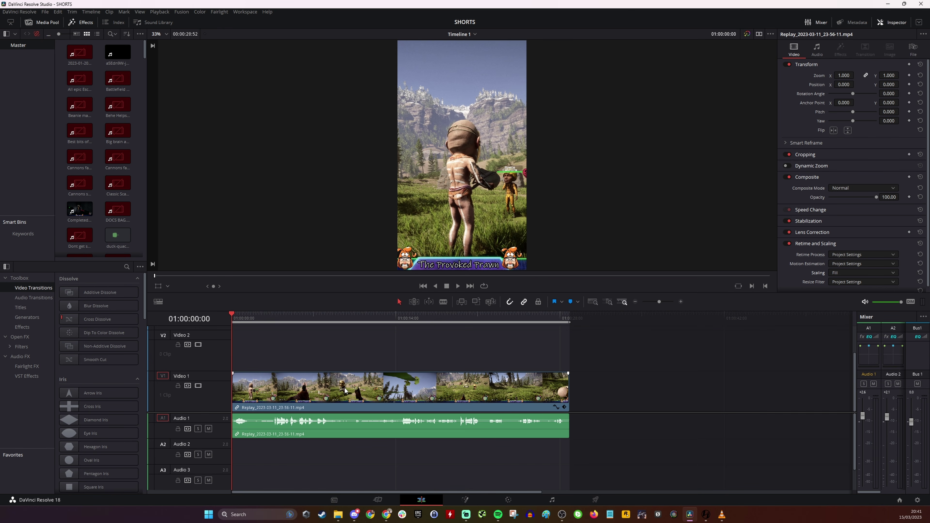
drag(237, 315, 345, 316)
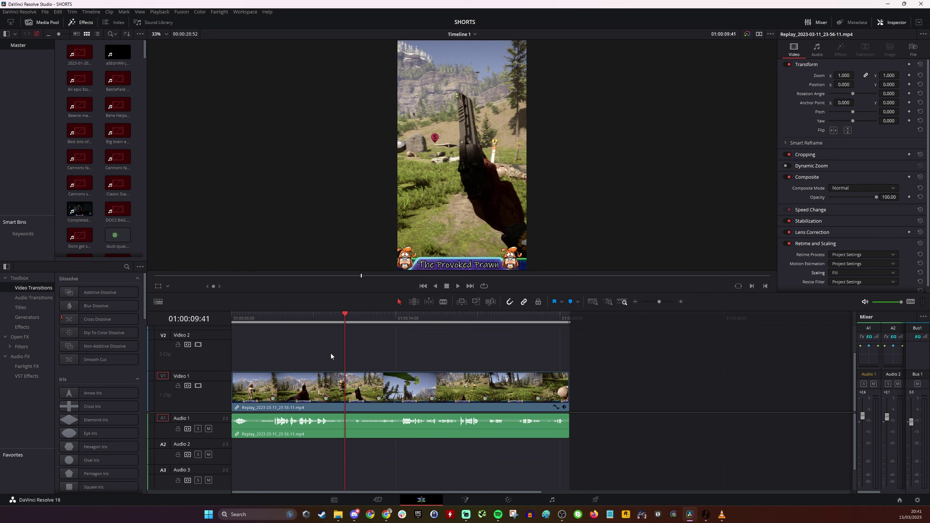
drag(349, 314, 517, 313)
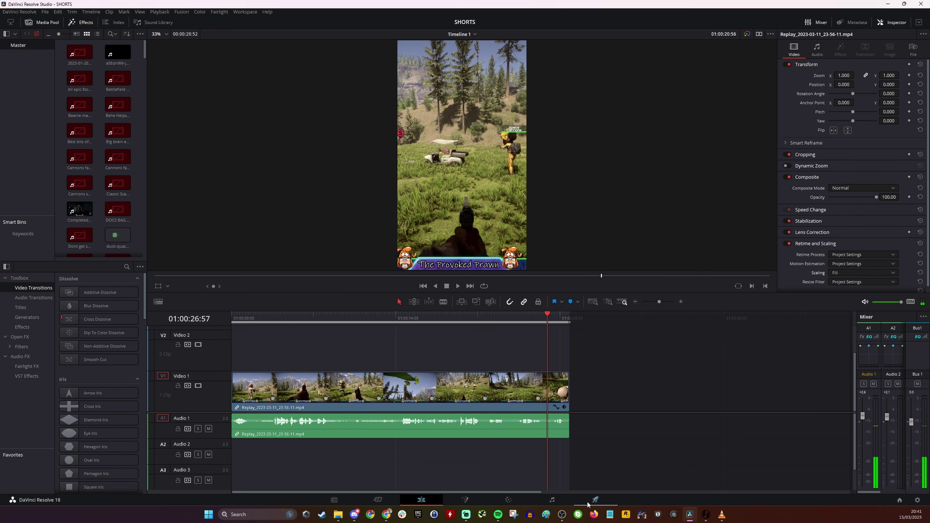
Step: Review the custom export settings on the Deliver page, move the playhead to the start, and return to the Edit page
click(607, 500)
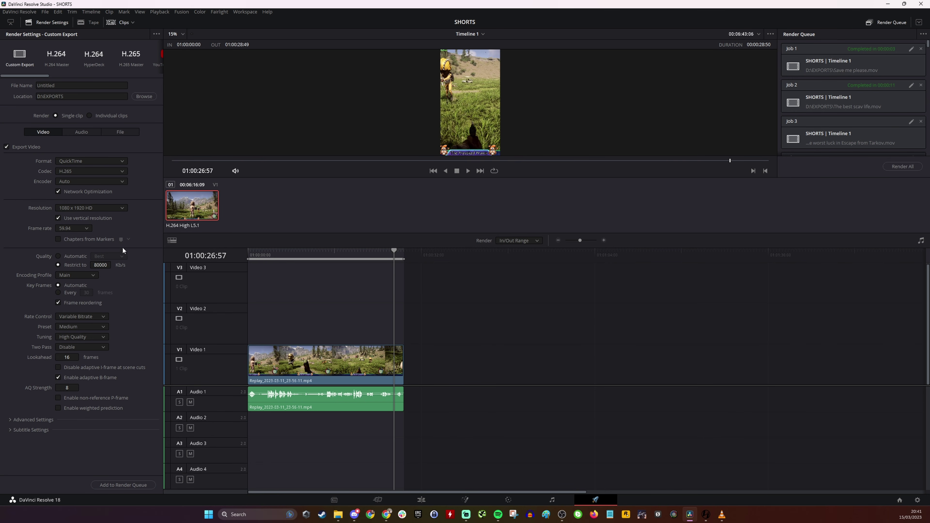
key(Home)
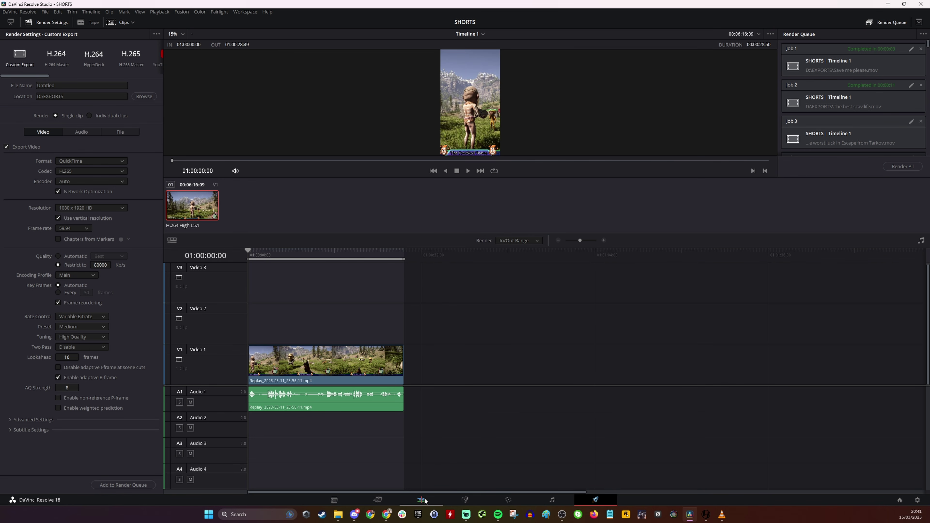
click(421, 500)
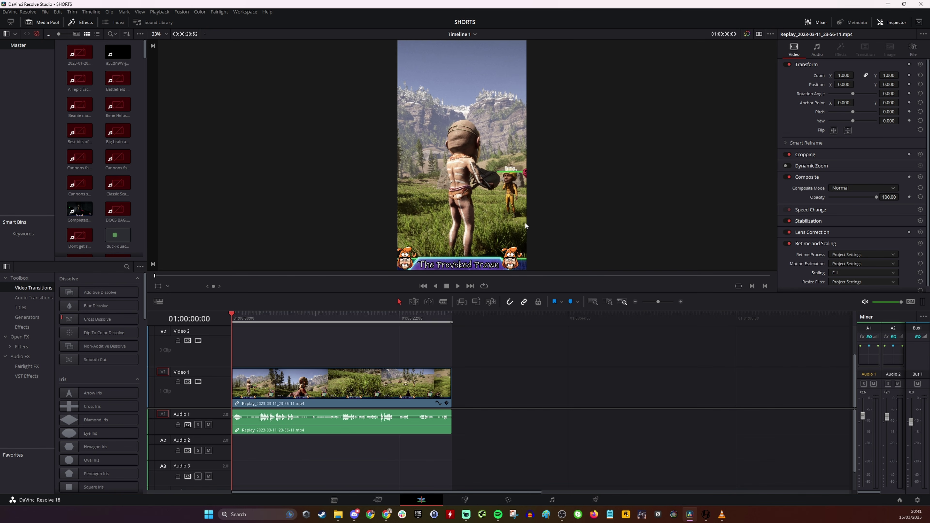
right_click(386, 365)
click(2, 12)
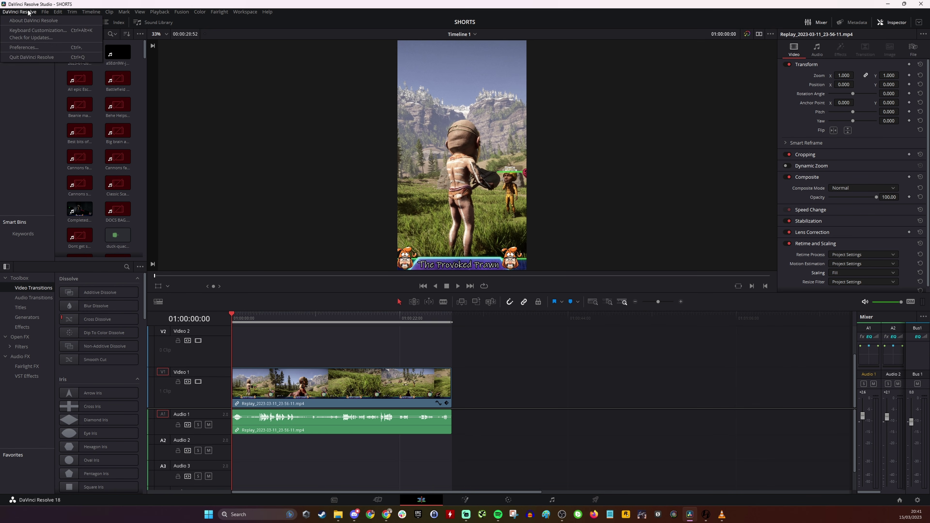
mouse_move(47, 12)
click(85, 151)
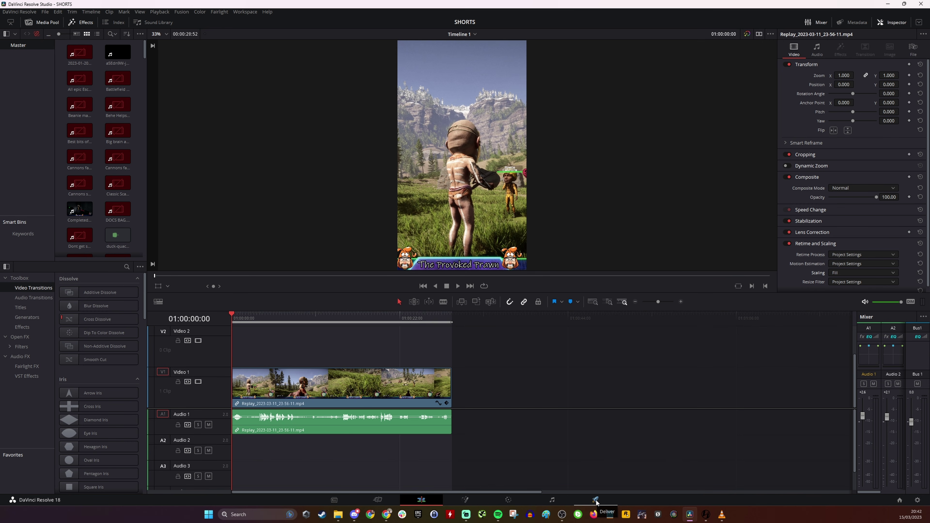
Step: Set the render resolution to Custom at 1080 x 1920 on the Deliver page and return to the Edit page
click(595, 500)
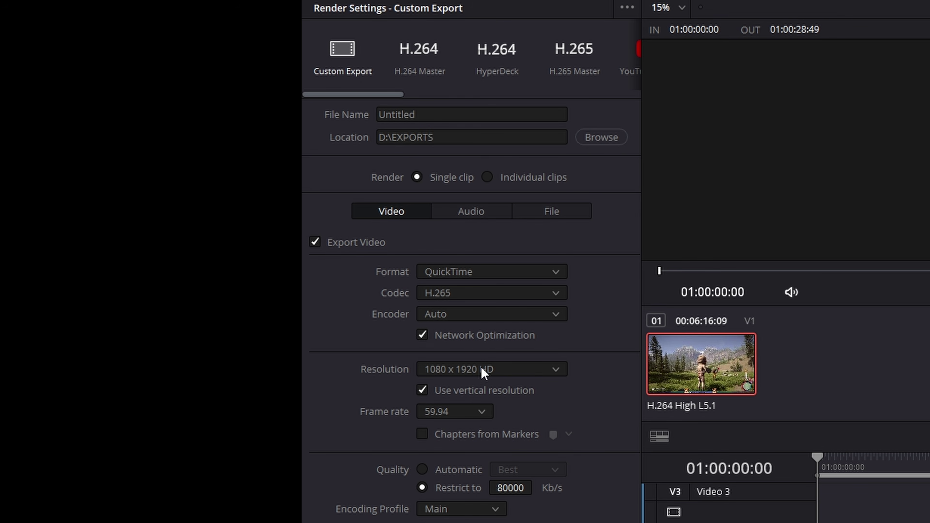
click(542, 369)
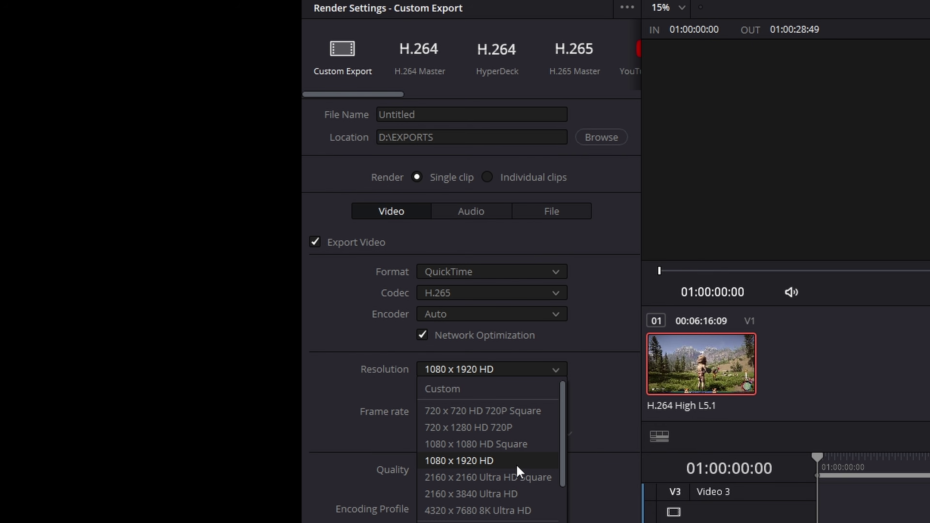
click(496, 389)
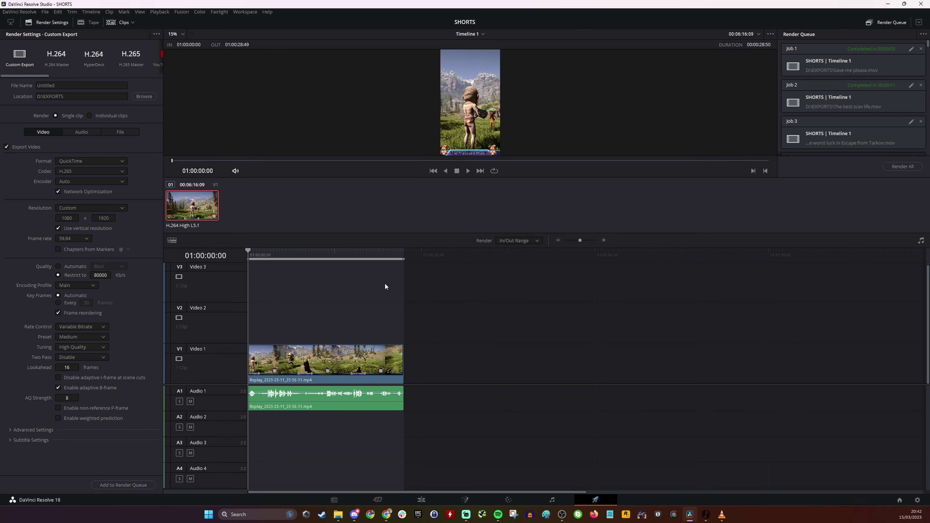
click(421, 500)
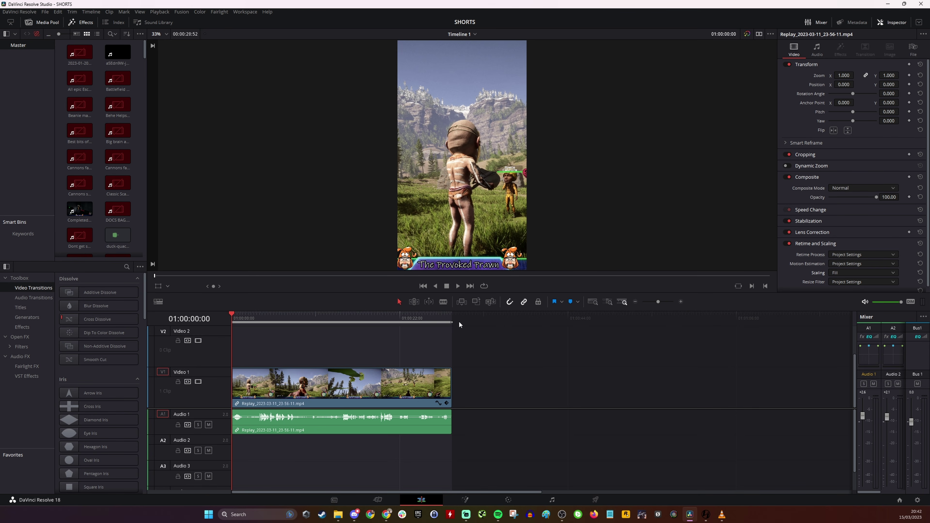
Step: Enlarge the replay clip to a linked Zoom of 1.460 and preview the tighter framing between 01:00:08:01 and 01:00:10:50
click(293, 314)
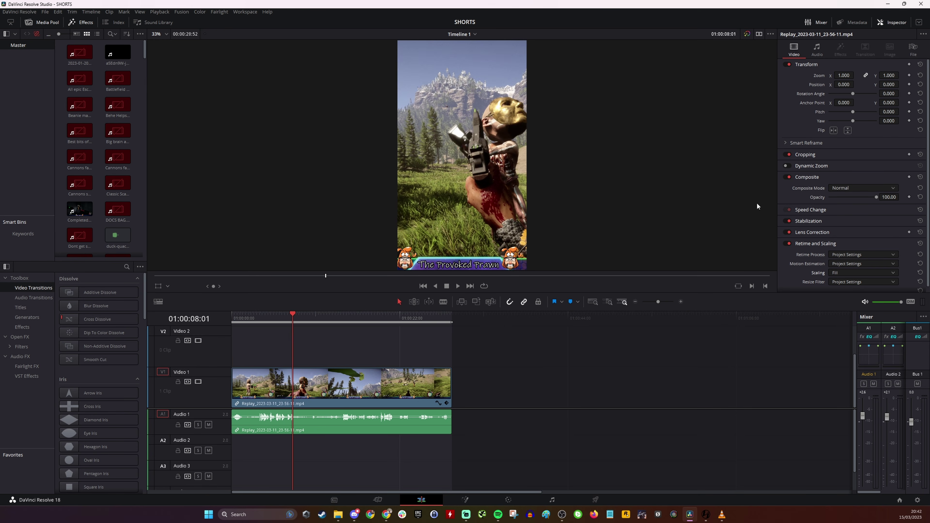
drag(897, 75, 915, 75)
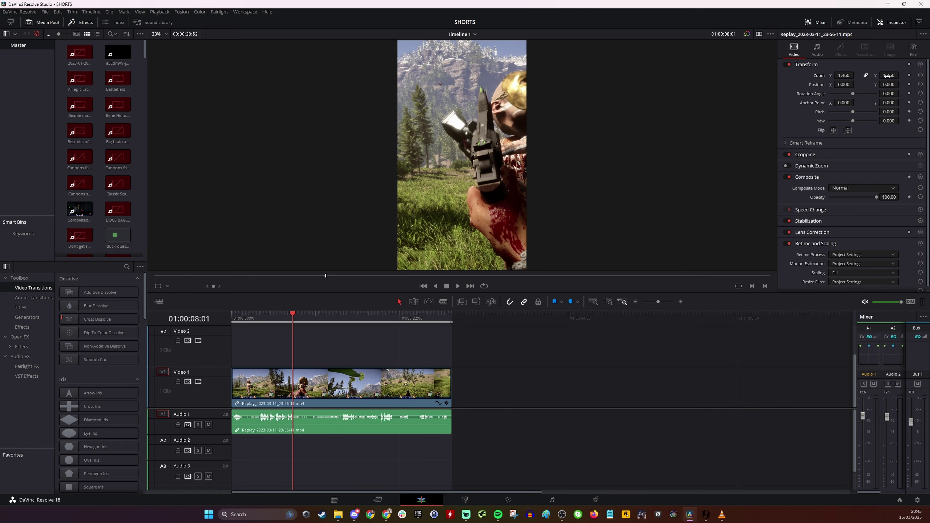
mouse_move(296, 315)
mouse_down()
mouse_move(251, 318)
mouse_move(314, 321)
mouse_up()
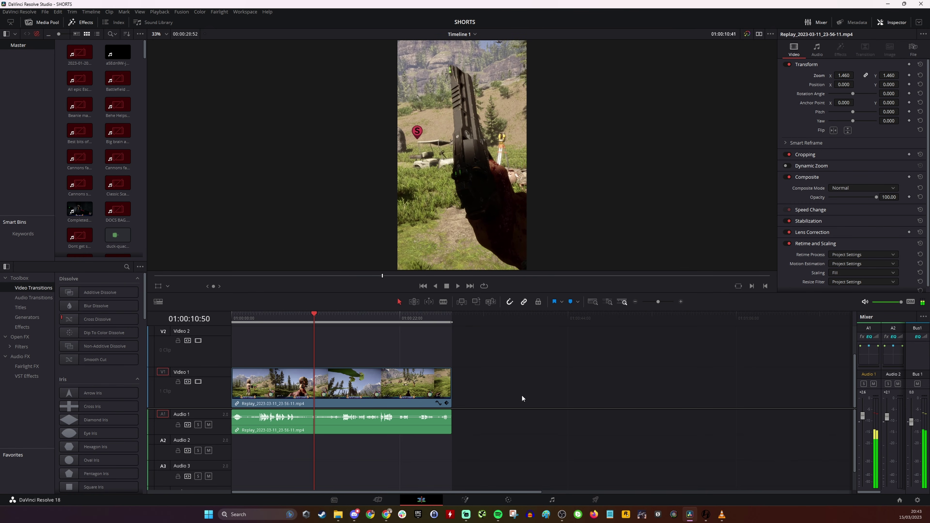
Step: Check the end of the render range on the Deliver page and add the short to the render queue
click(595, 499)
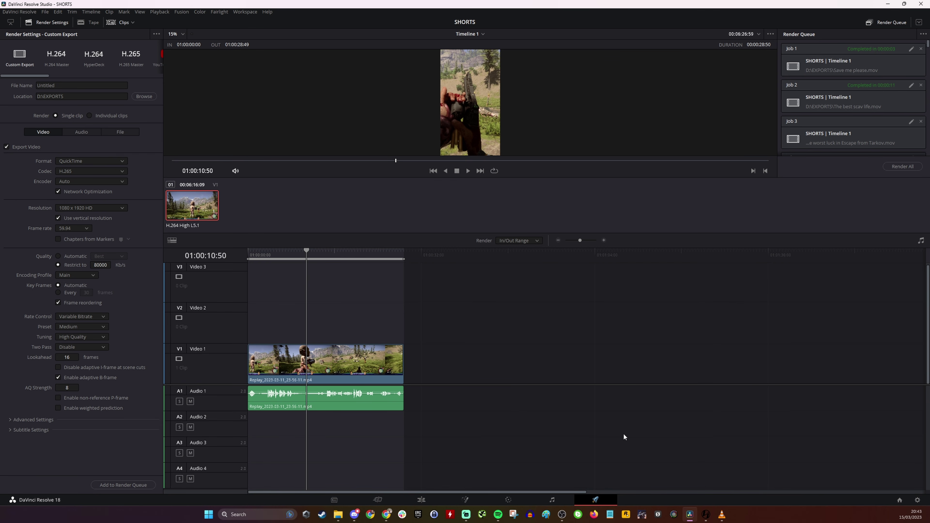
click(404, 250)
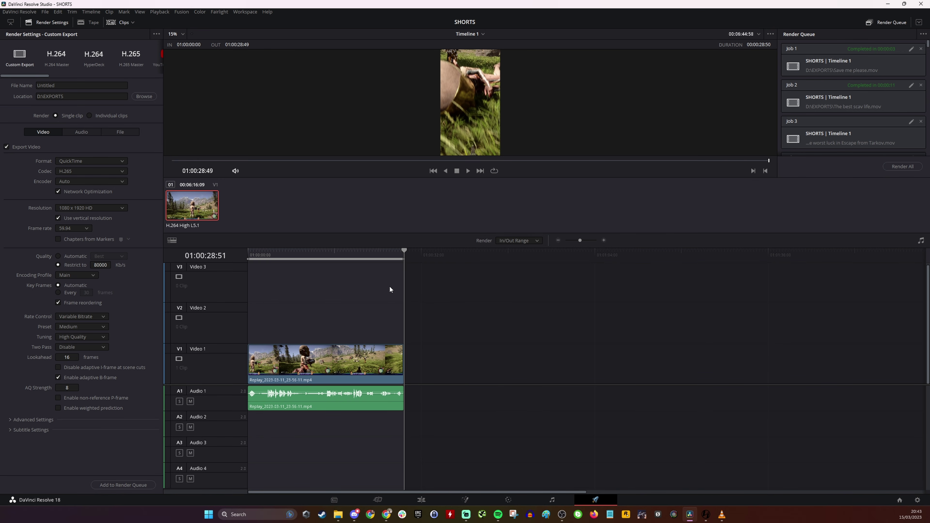
click(137, 486)
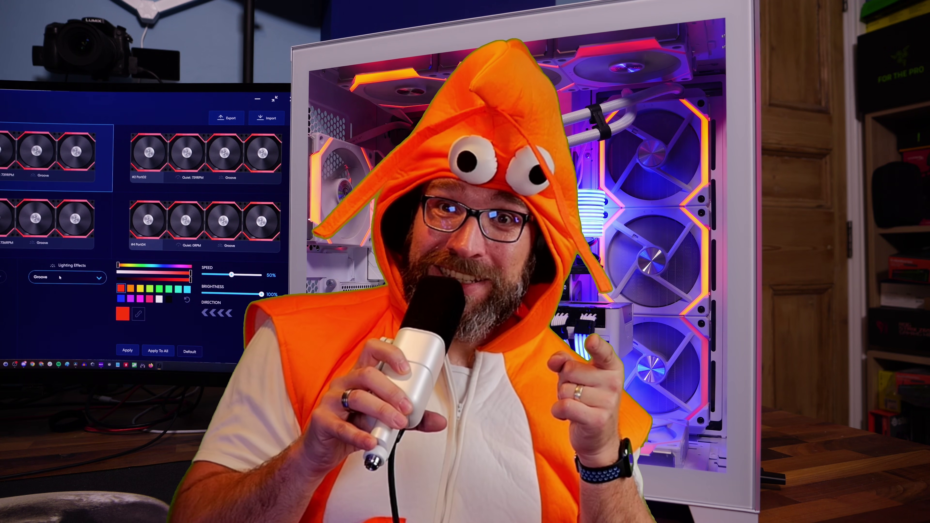
click(59, 277)
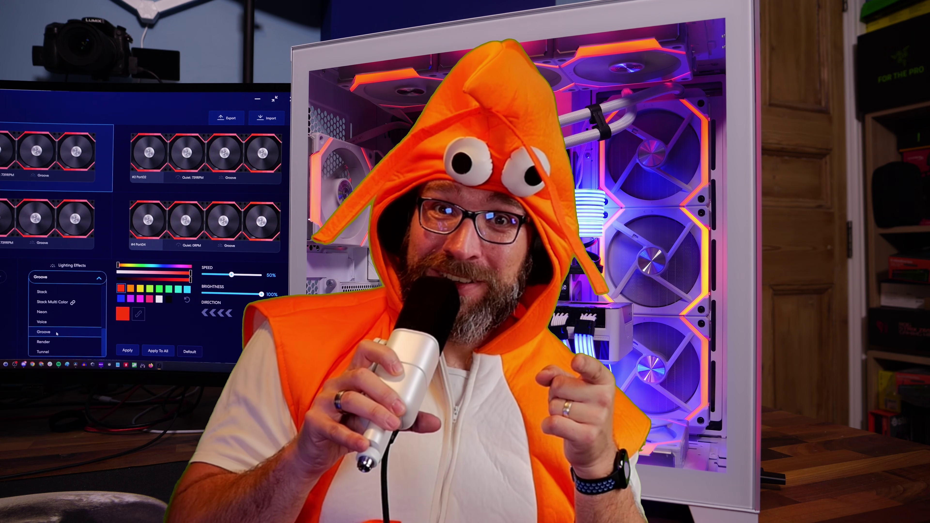
click(54, 345)
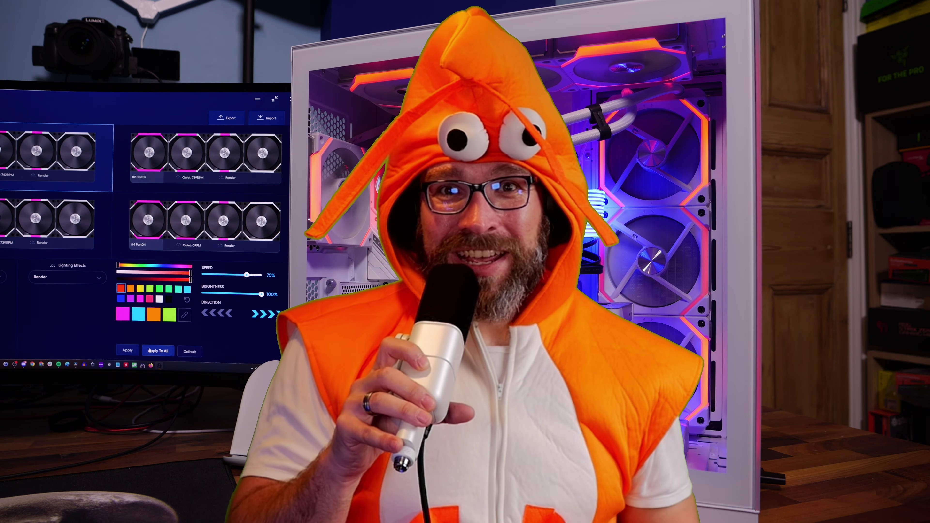
click(150, 348)
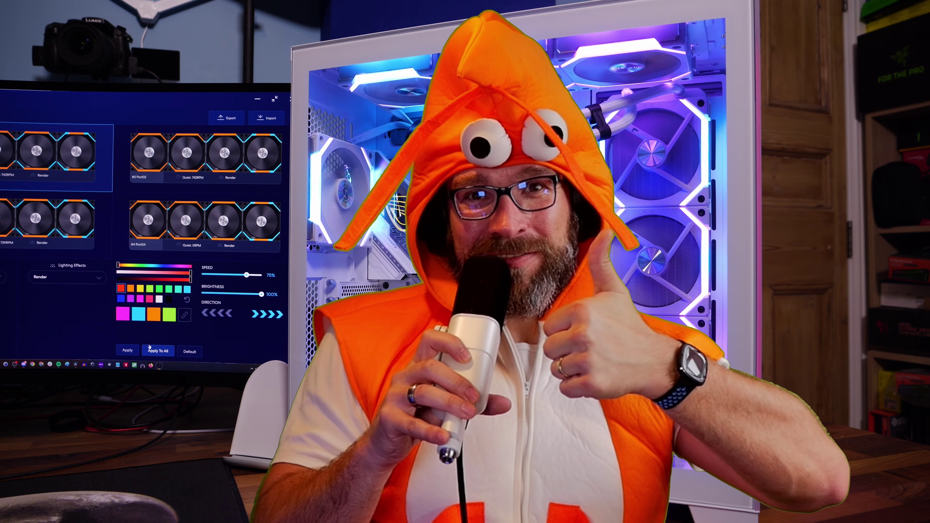